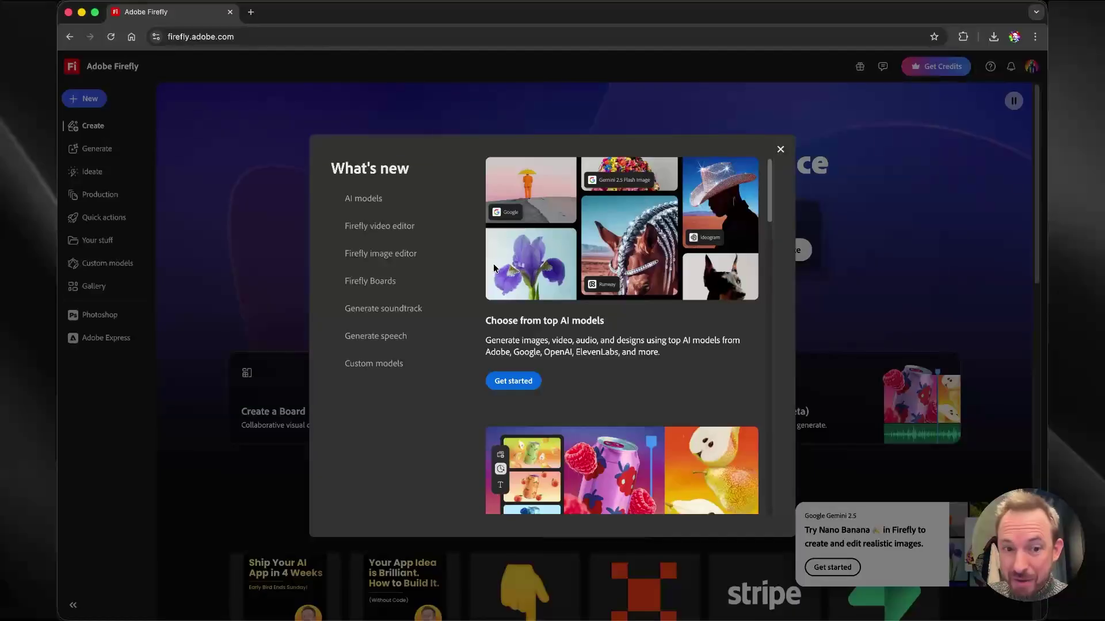
# Step: Browse the Generate soundtrack and Generate speech entries, ending on Generate soundtrack (beta)
pyautogui.click(403, 309)
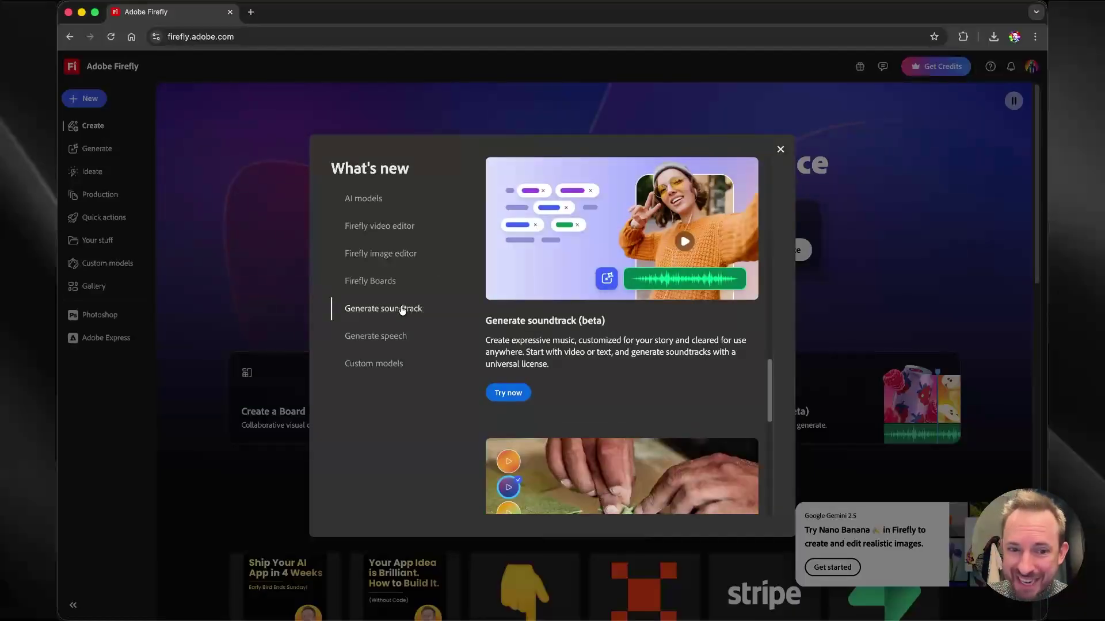
pyautogui.click(406, 341)
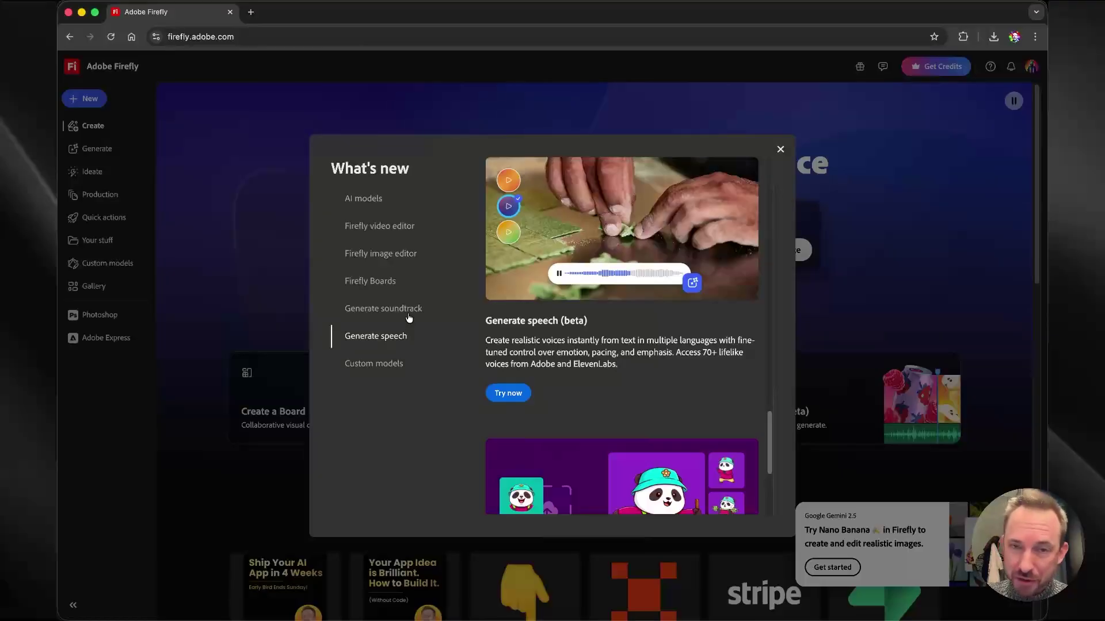
pyautogui.click(406, 315)
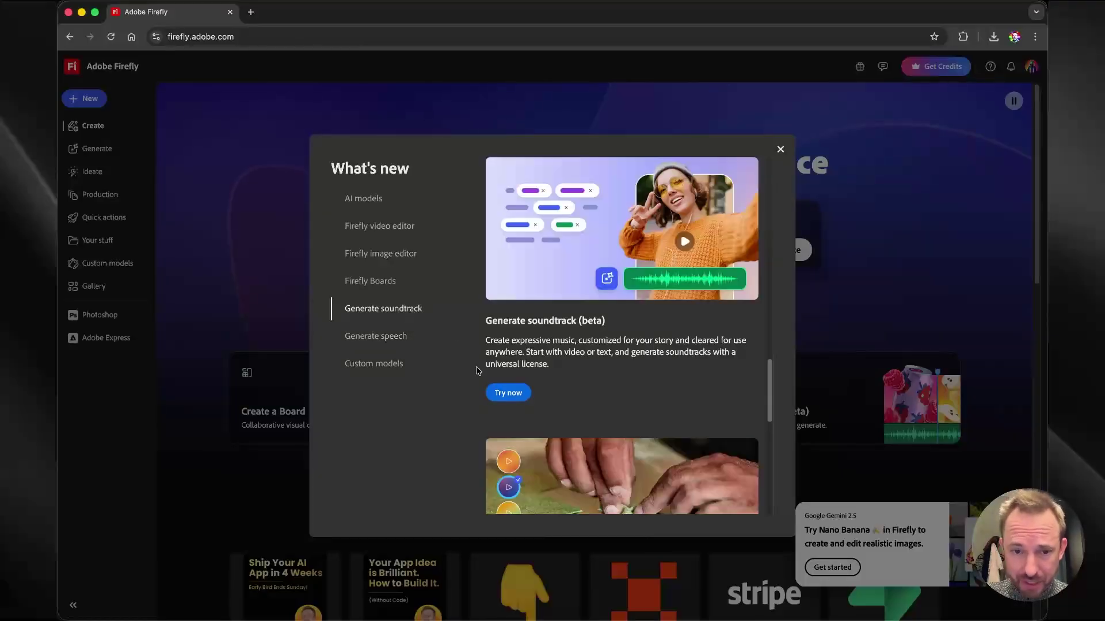
pyautogui.click(498, 390)
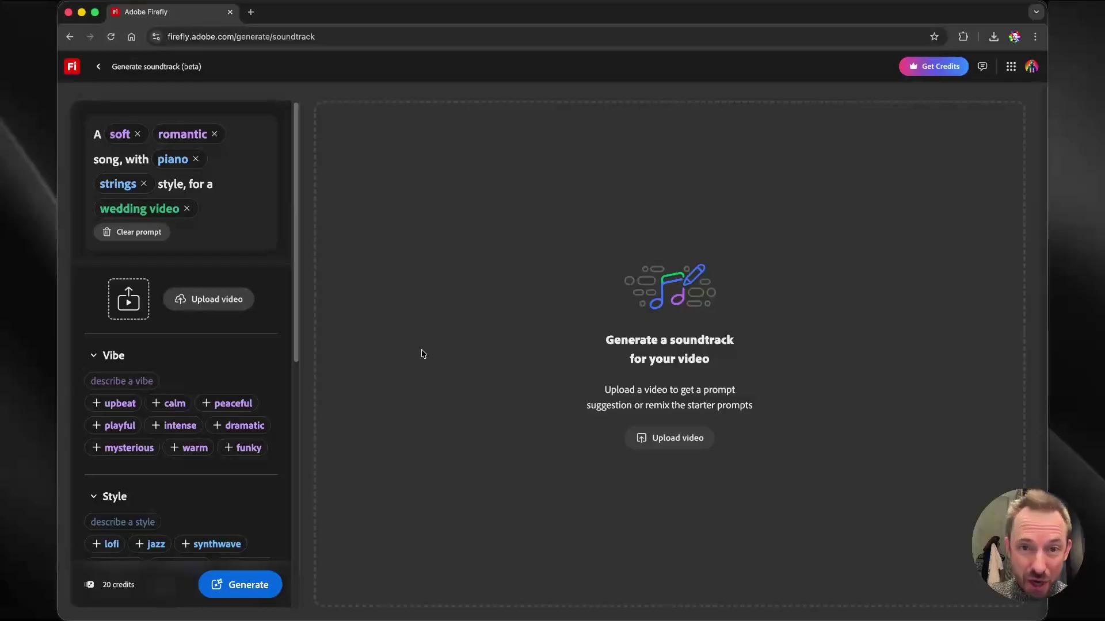
pyautogui.click(235, 308)
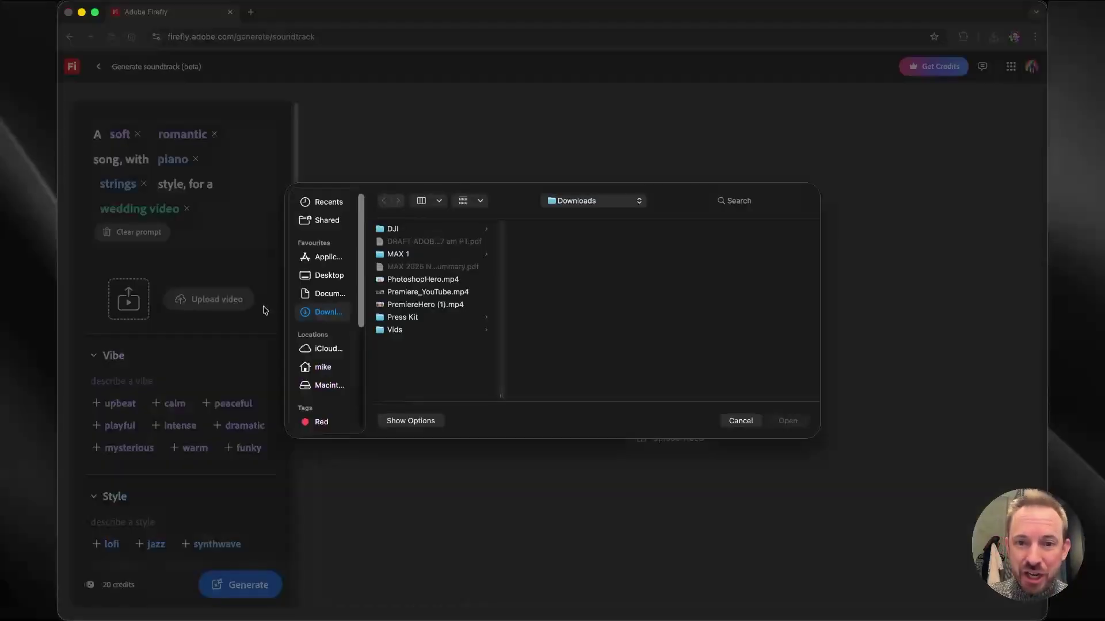
pyautogui.click(420, 229)
pyautogui.click(568, 364)
pyautogui.press('Up')
pyautogui.press('Up')
pyautogui.press('Up')
pyautogui.press('Up')
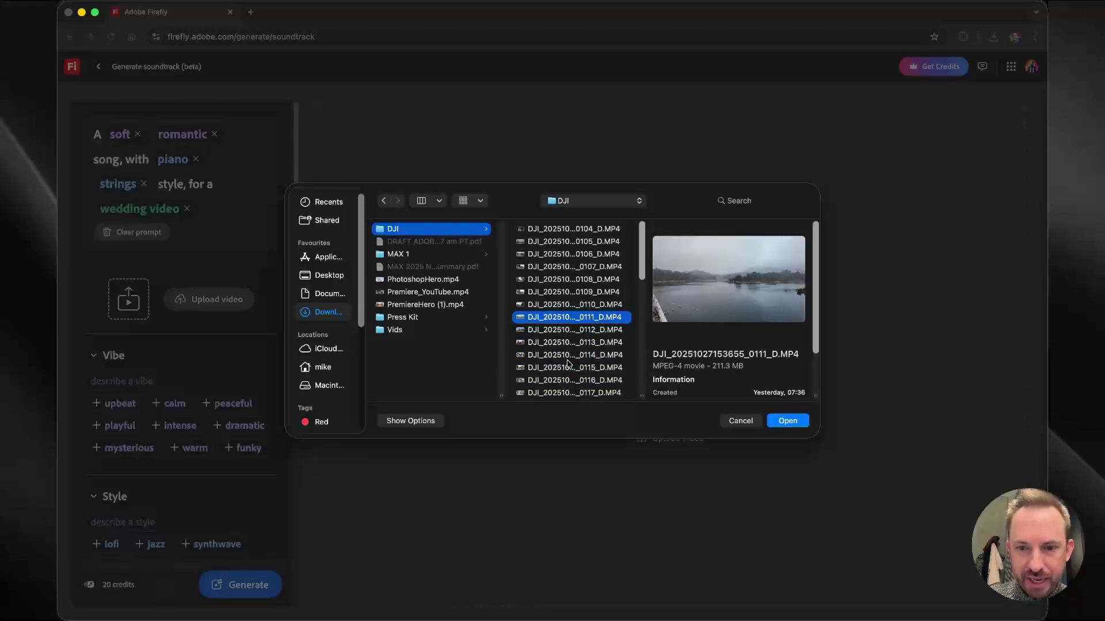
pyautogui.press('space')
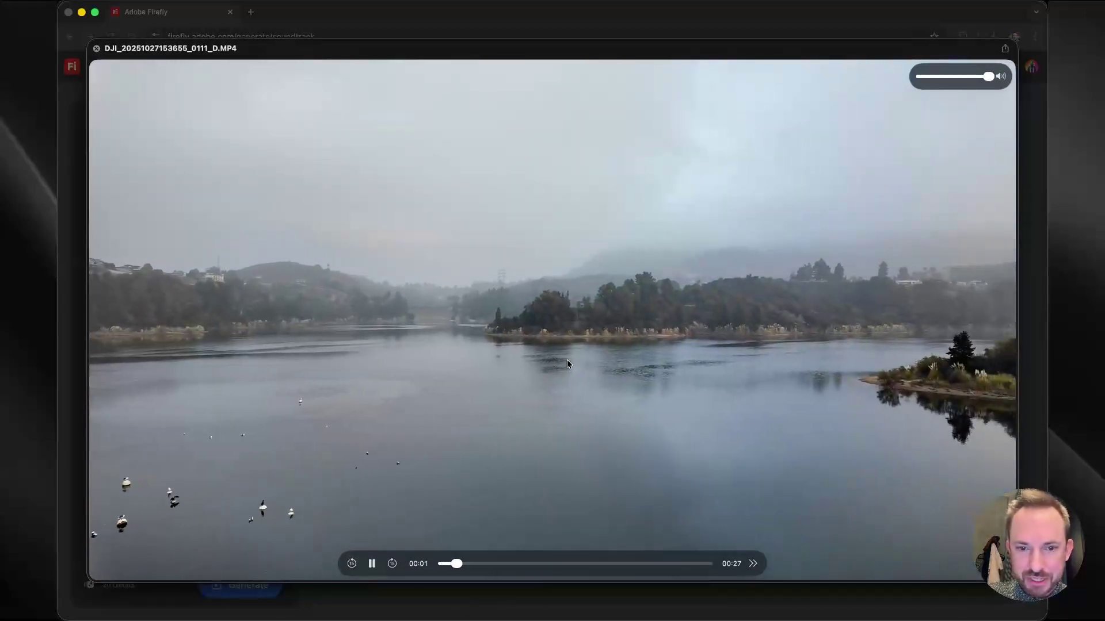
pyautogui.press('space')
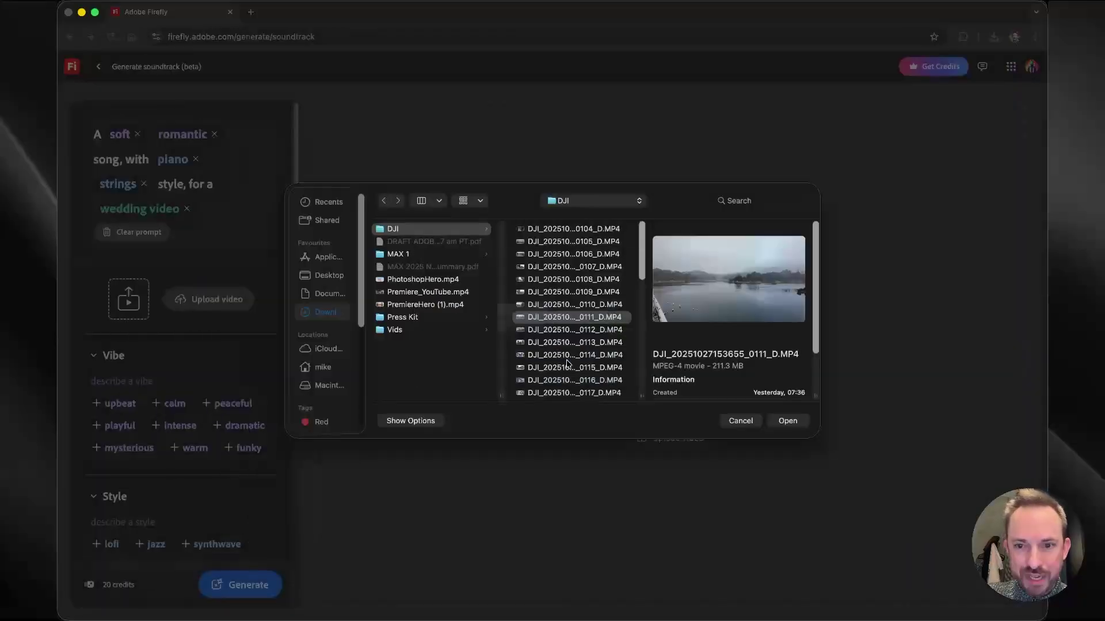
# Step: Upload the lake clip and replace the romantic and piano tags with playful and cinematic
pyautogui.click(788, 421)
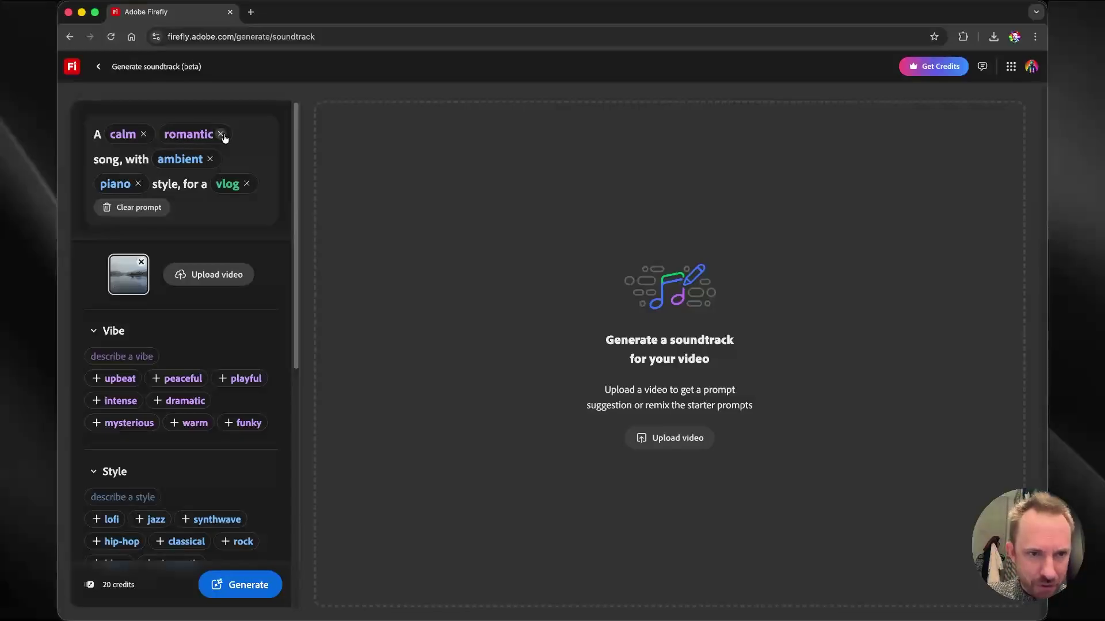
pyautogui.click(221, 135)
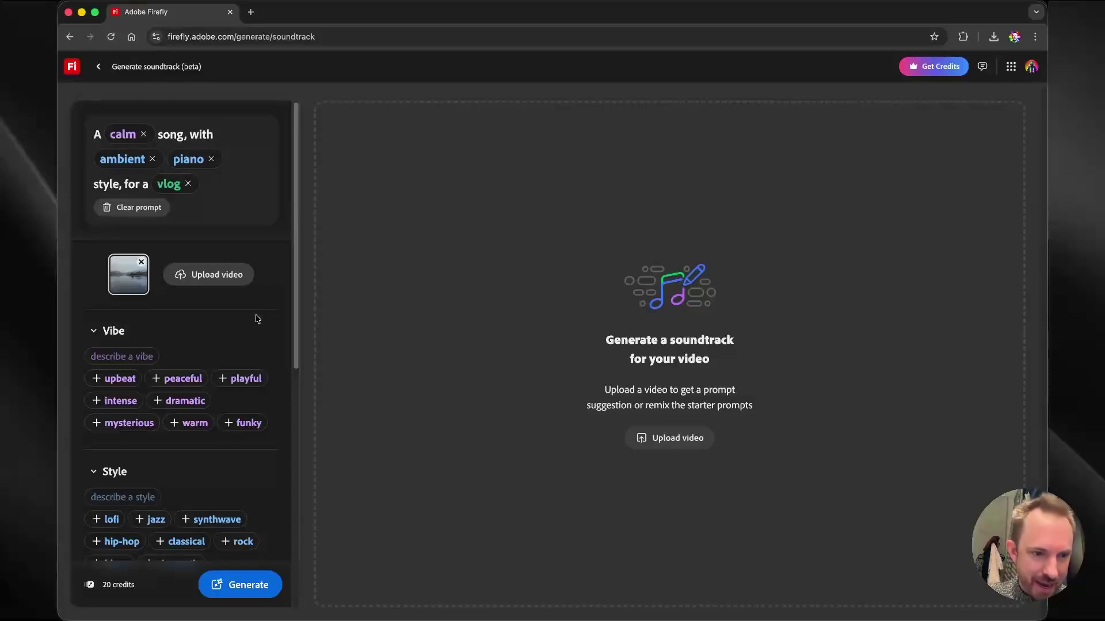
pyautogui.click(241, 378)
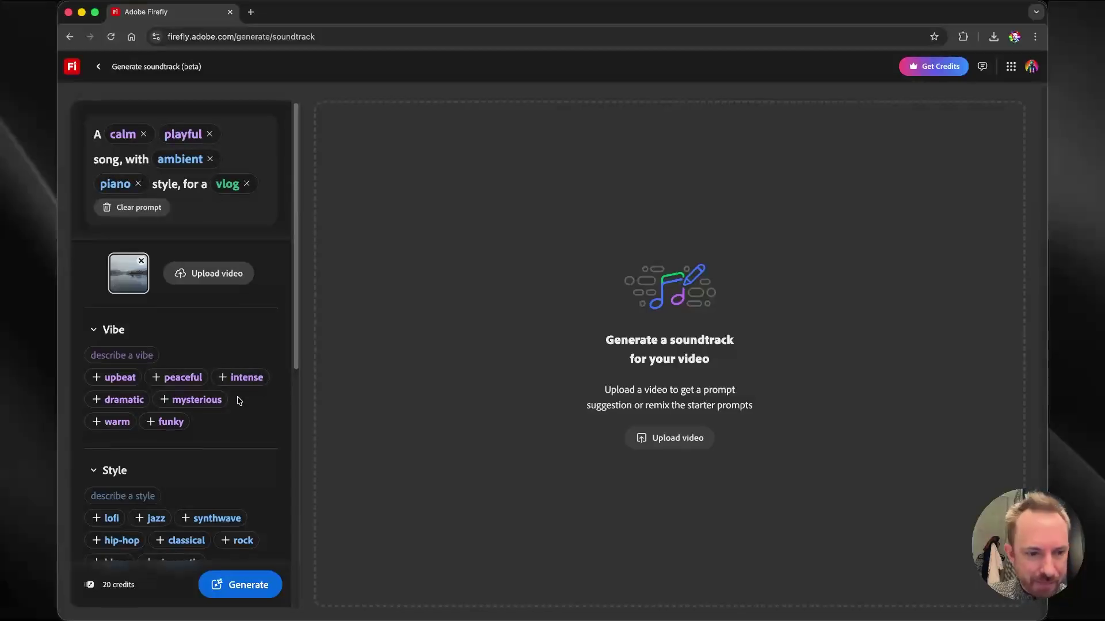
pyautogui.scroll(-3, 238, 401)
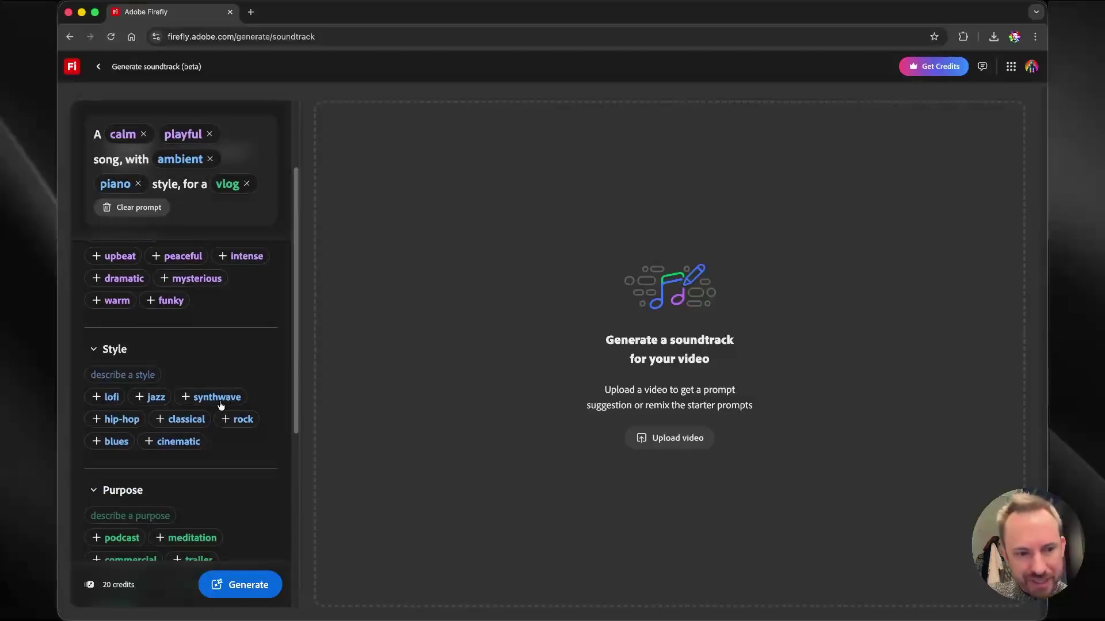
pyautogui.click(197, 442)
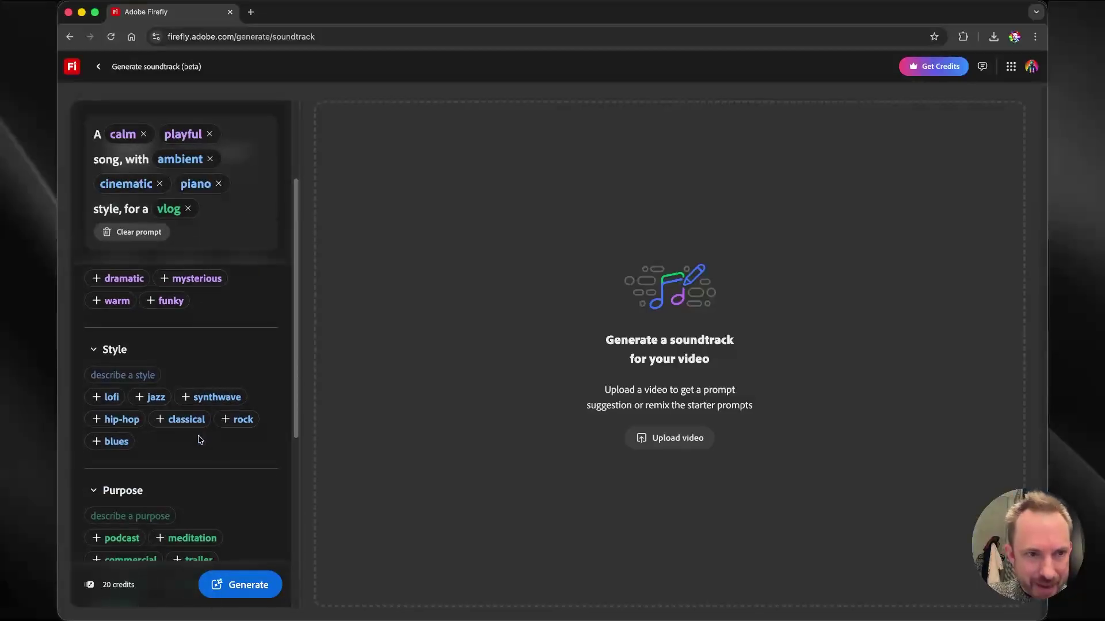
pyautogui.click(218, 184)
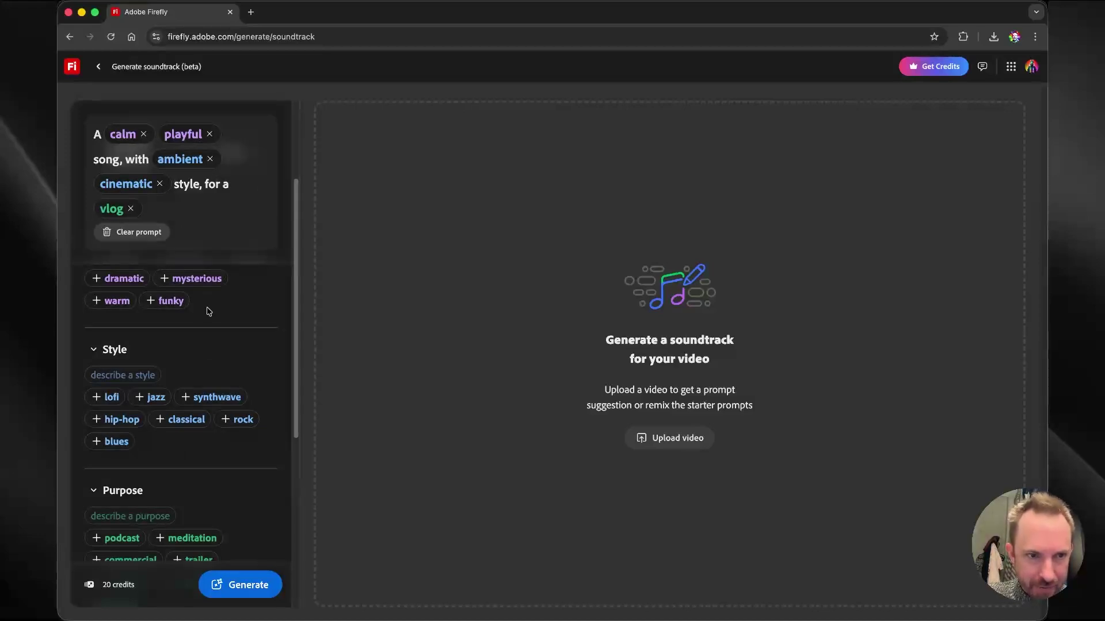
pyautogui.scroll(-3, 203, 387)
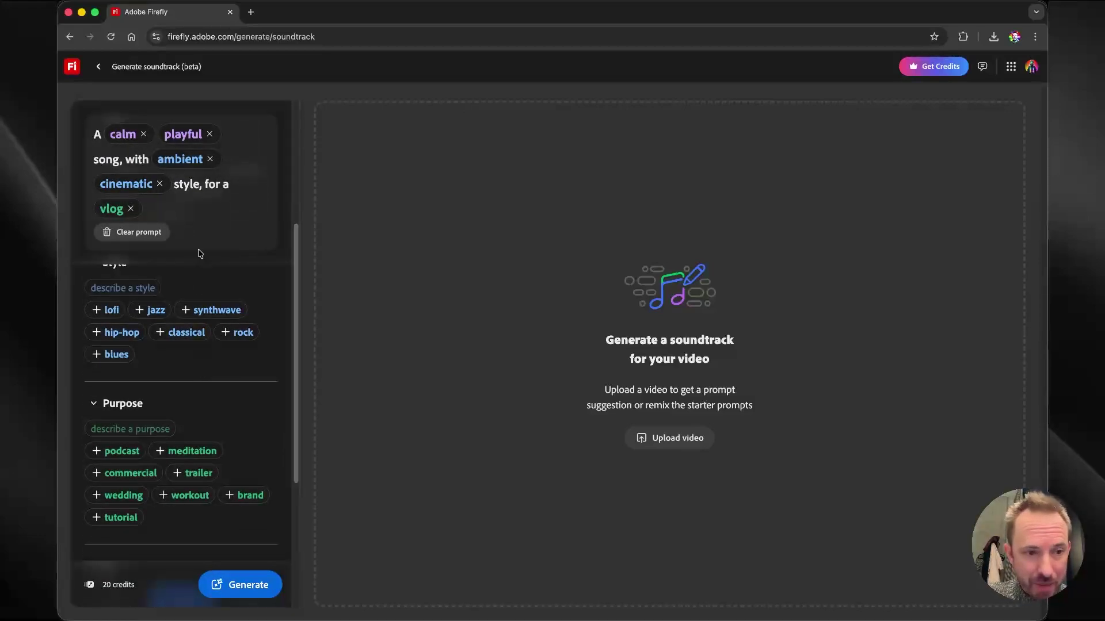
pyautogui.scroll(6, 236, 350)
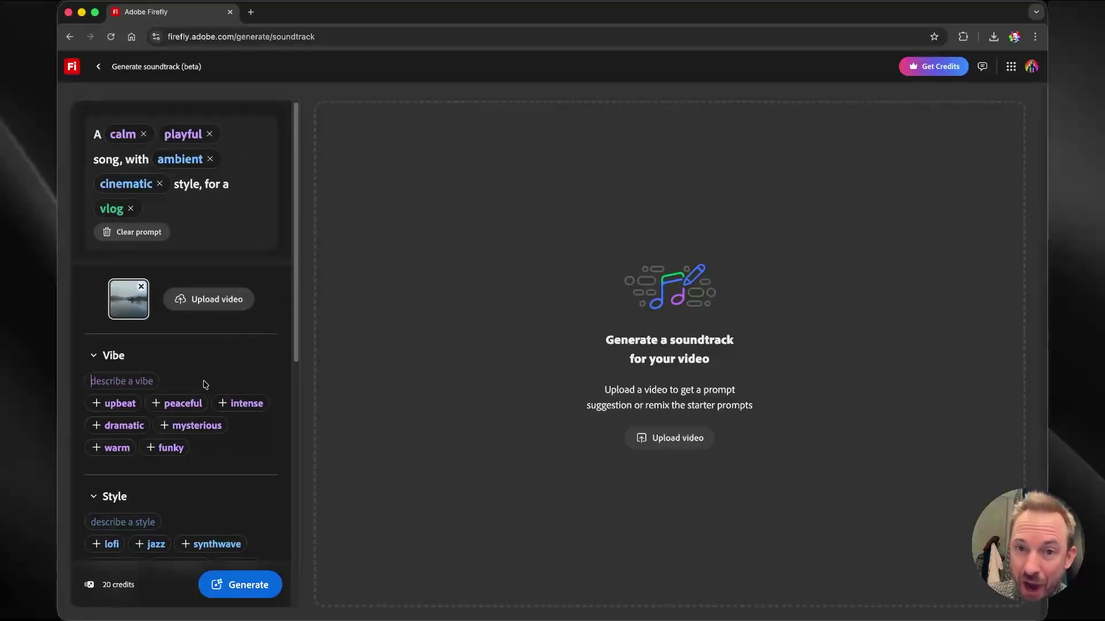
pyautogui.scroll(-8, 205, 384)
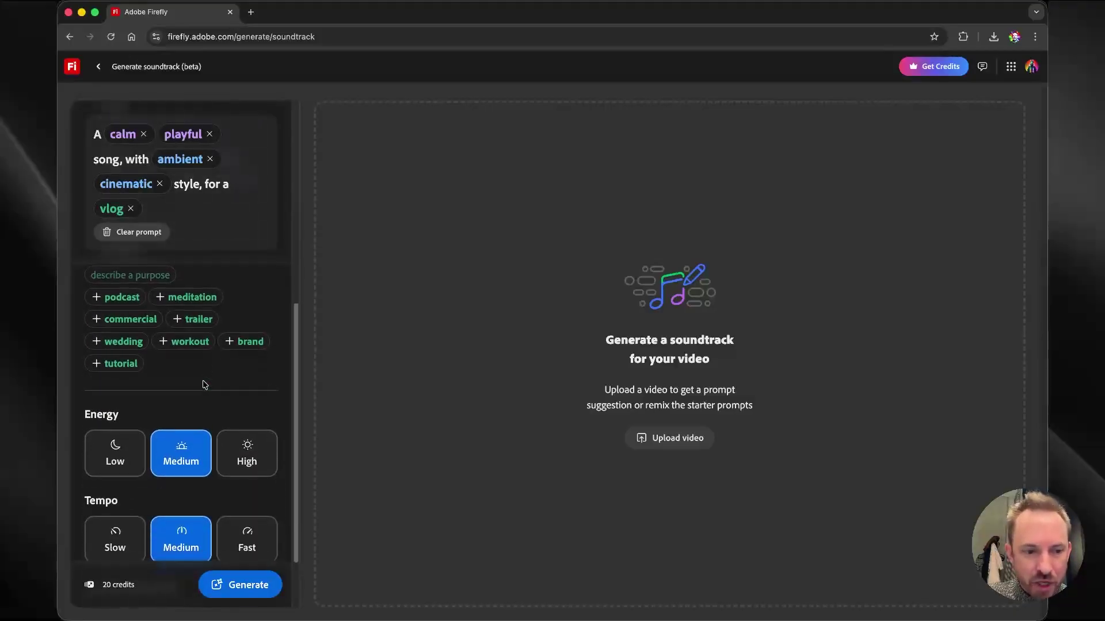
pyautogui.scroll(-3, 206, 384)
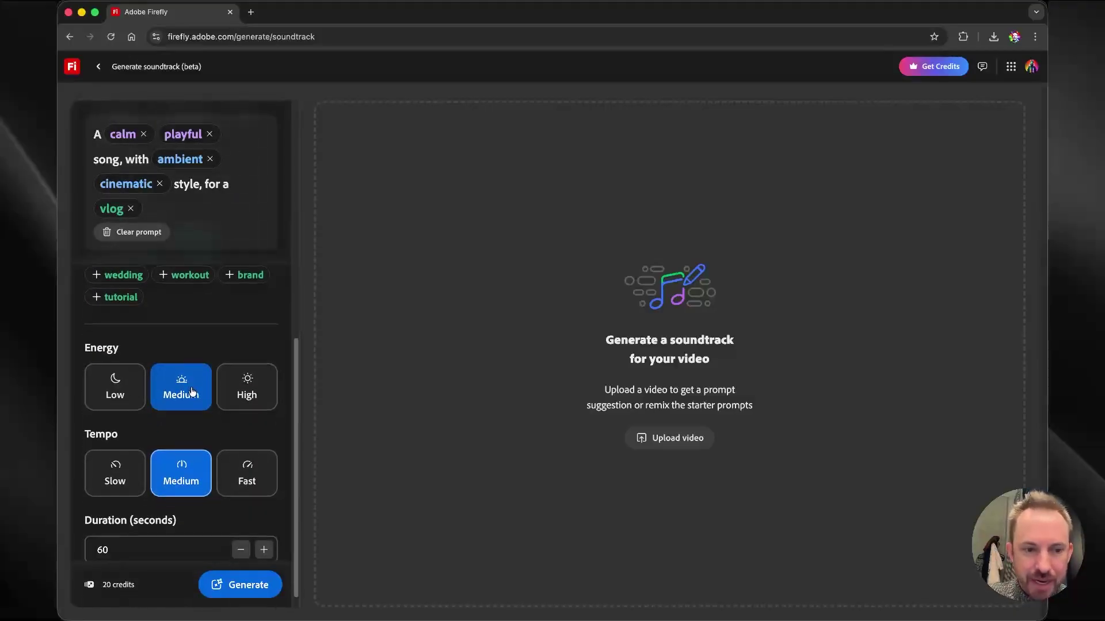
pyautogui.scroll(-1, 193, 392)
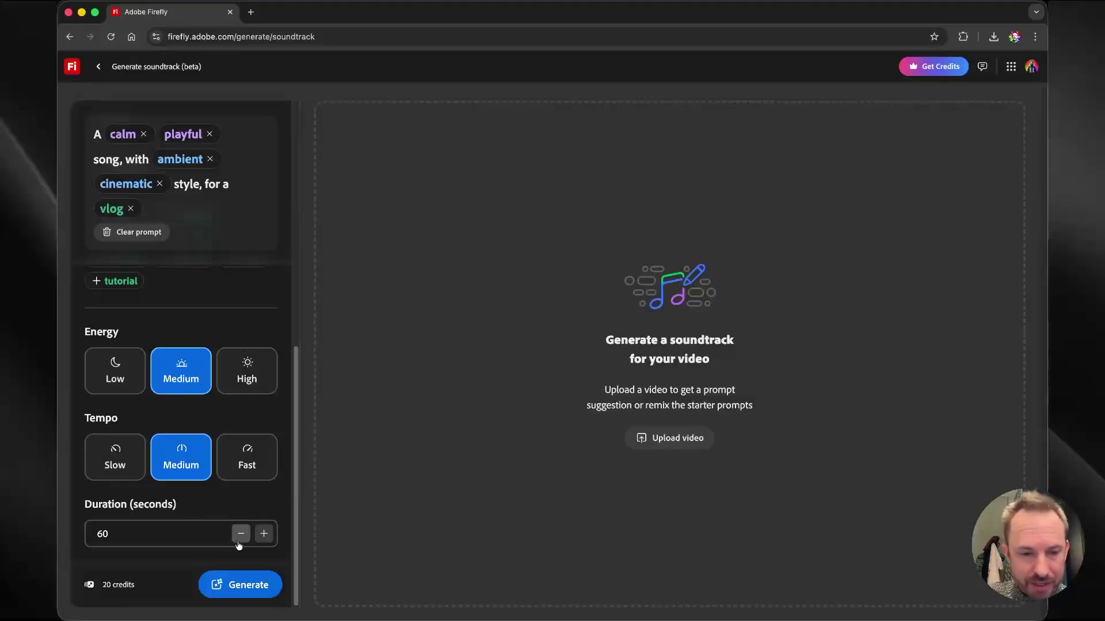
pyautogui.click(251, 588)
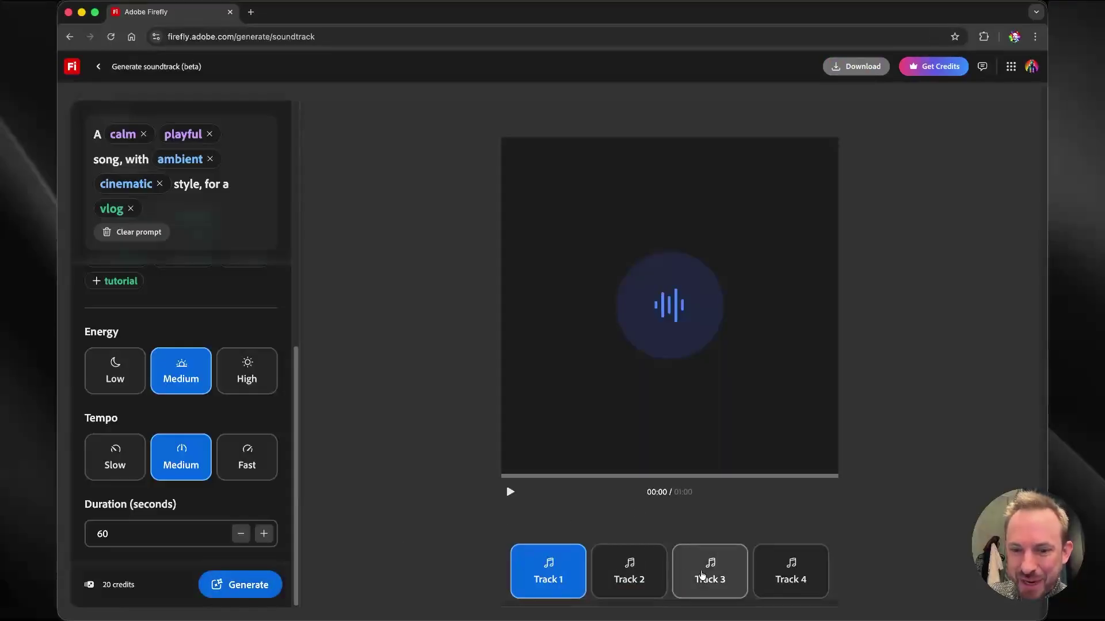
# Step: Scroll up to review the four generated soundtrack tracks
pyautogui.scroll(6, 201, 408)
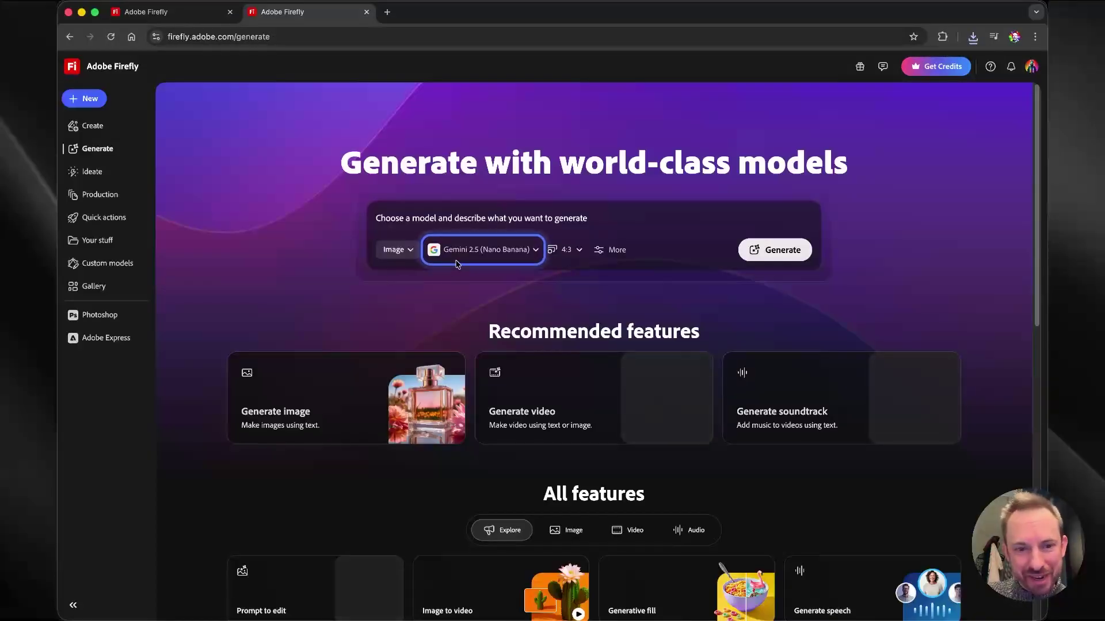
# Step: Open the Generate speech tool and dismiss the model introduction notice
pyautogui.click(413, 256)
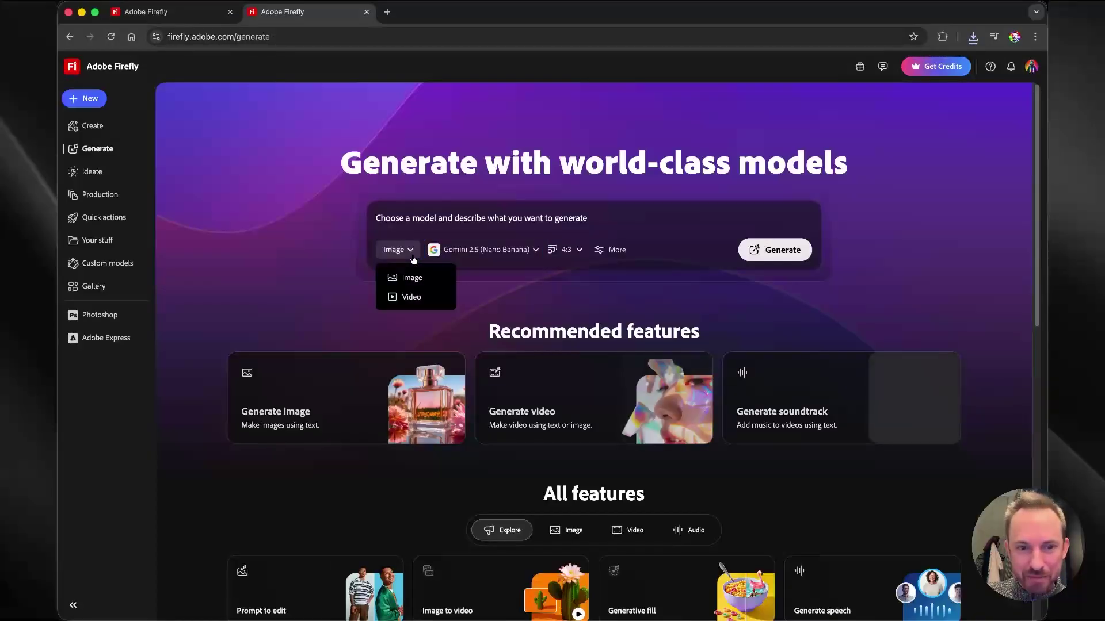
pyautogui.click(412, 256)
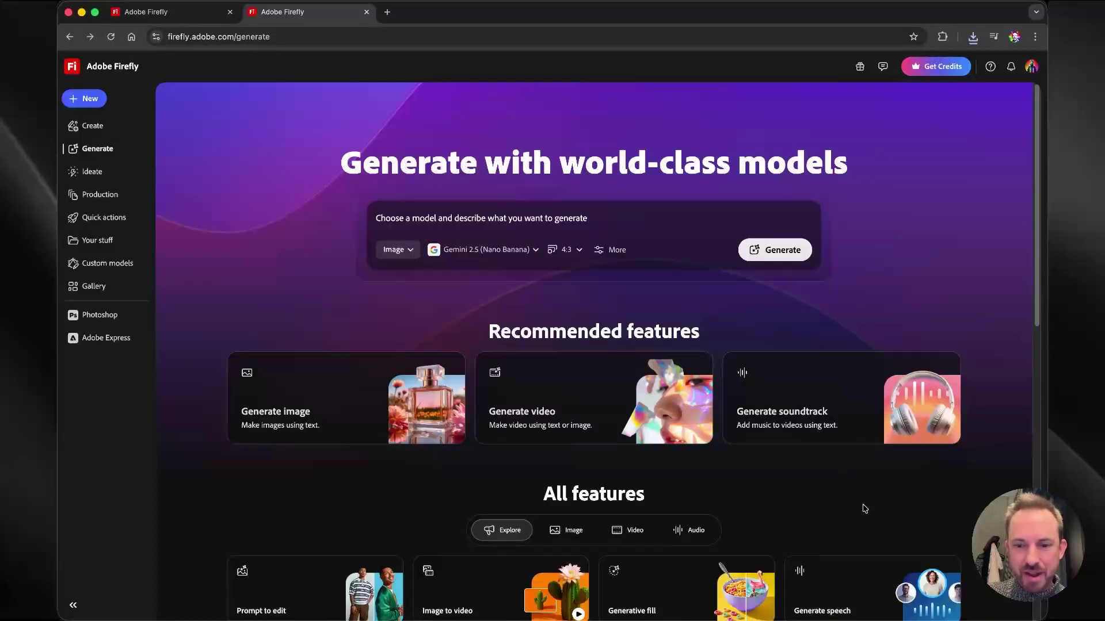
pyautogui.click(872, 594)
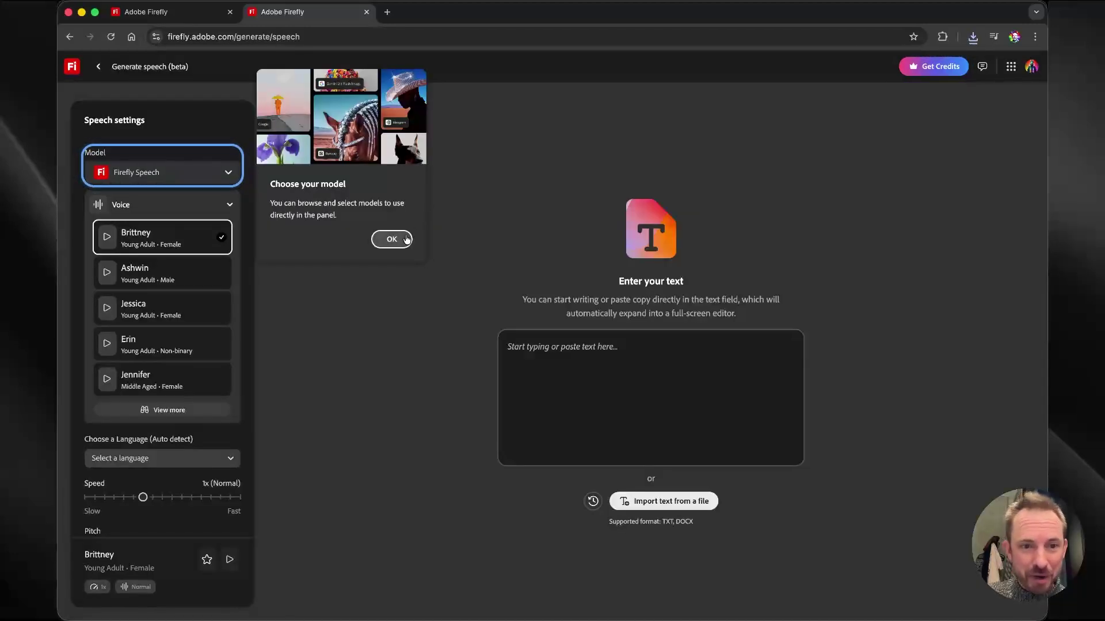
pyautogui.click(407, 239)
# Step: Switch to the ElevenLabs Multilingual v2 model and preview the Alice and Brian voices
pyautogui.click(167, 174)
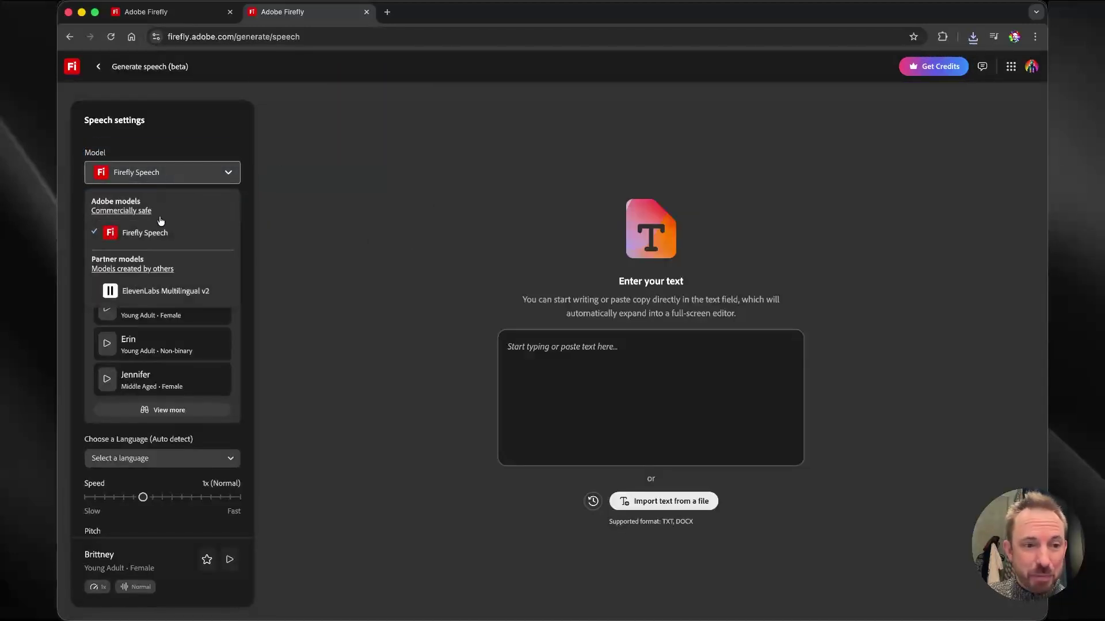
pyautogui.click(187, 304)
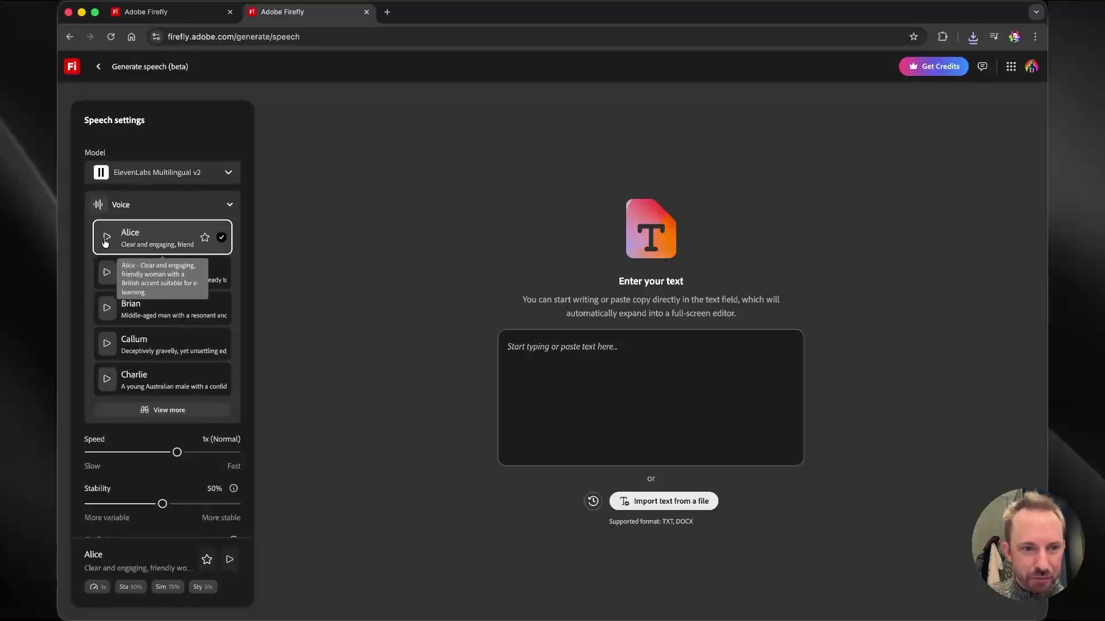
pyautogui.click(105, 242)
pyautogui.click(104, 241)
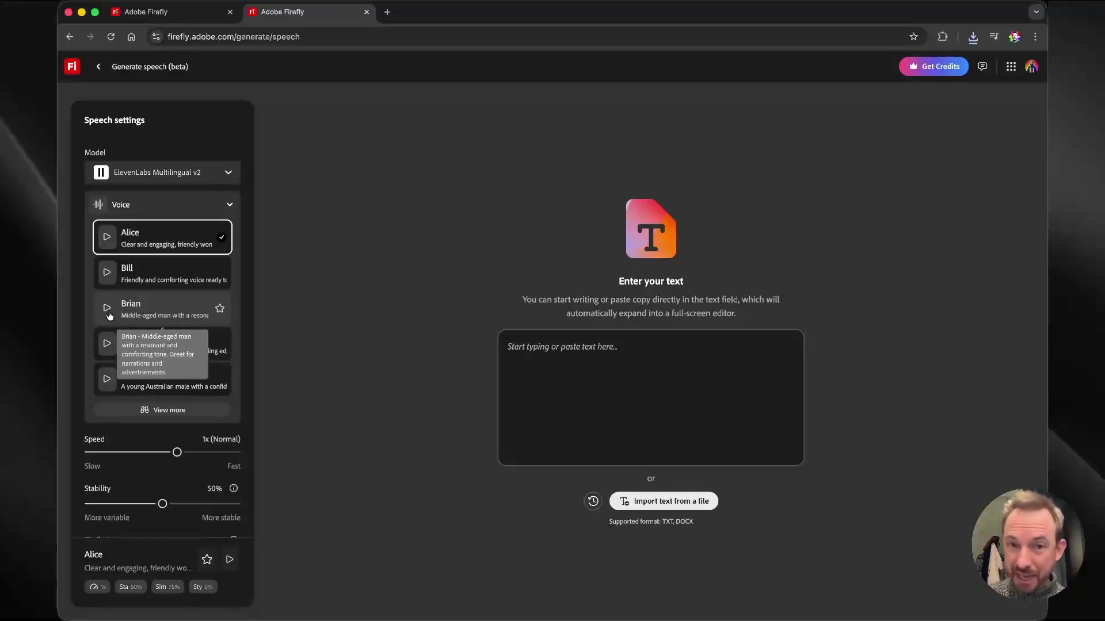
pyautogui.click(109, 314)
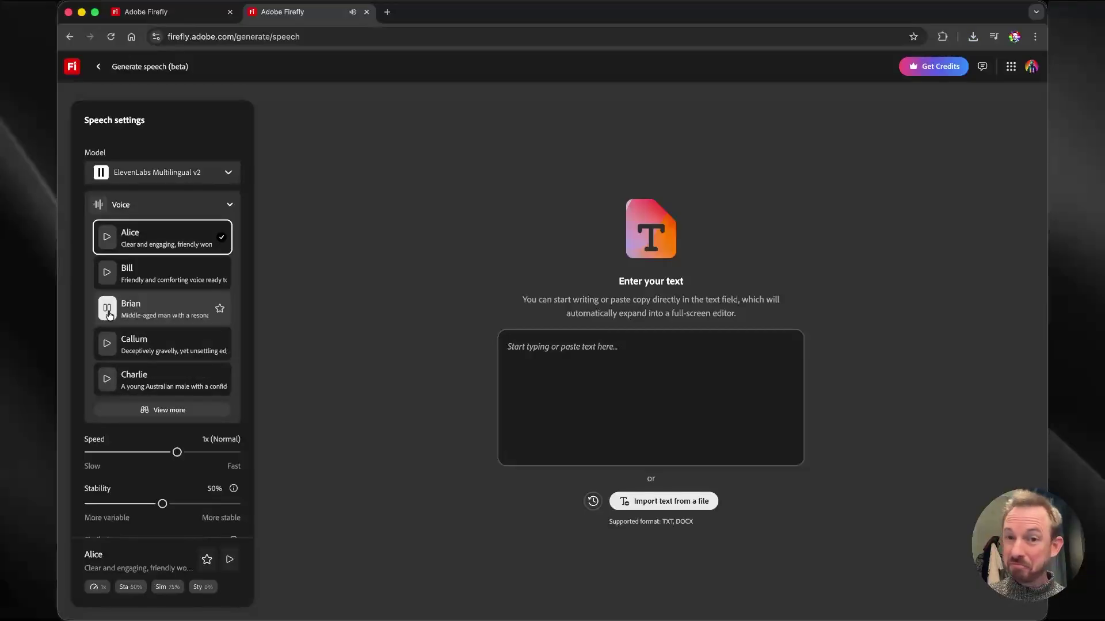
# Step: Paste the morning-run and Giga Burger sentence and generate narration with Alice, then Brian
pyautogui.click(540, 360)
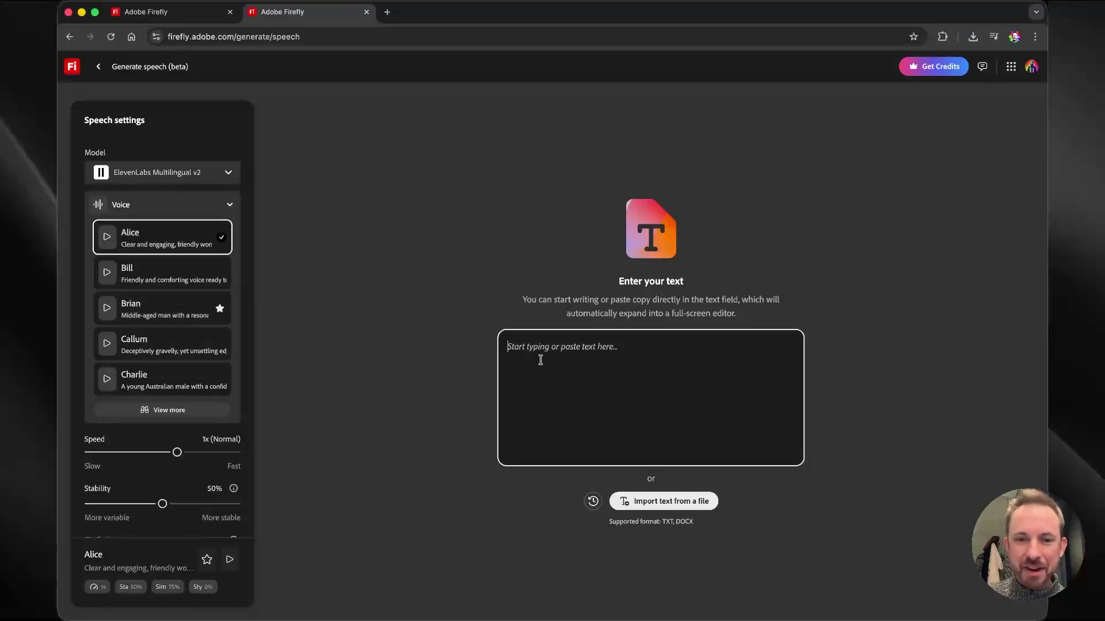
pyautogui.write('Mike started the day with a run at the Hollywood Reservoir and then headed down to the Tesla Diner for a Giga Burger!')
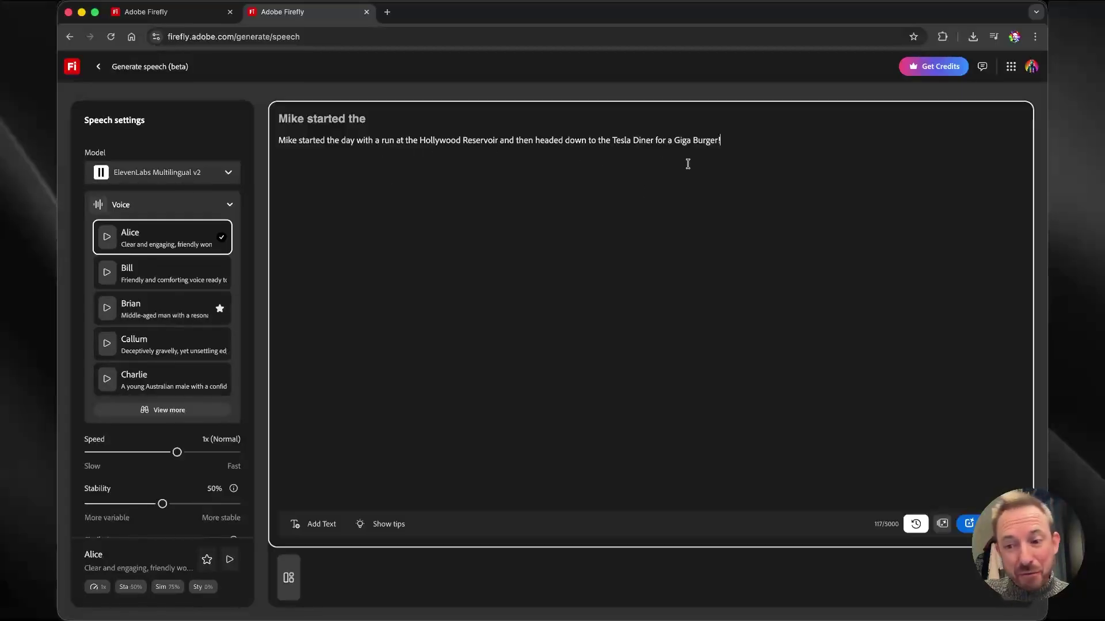
pyautogui.click(972, 523)
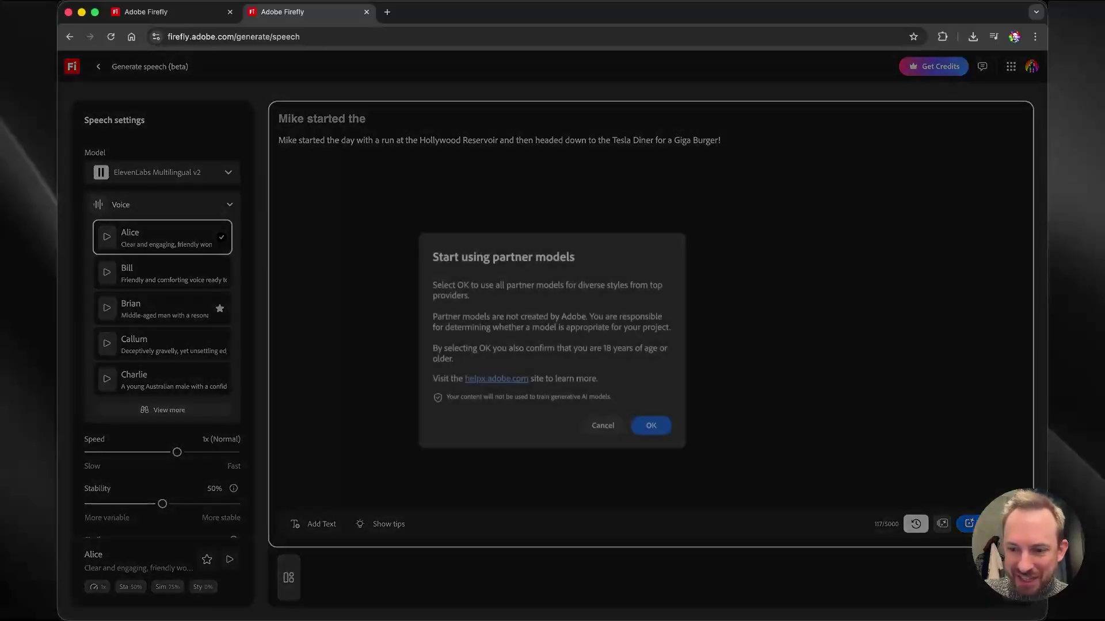
pyautogui.click(648, 424)
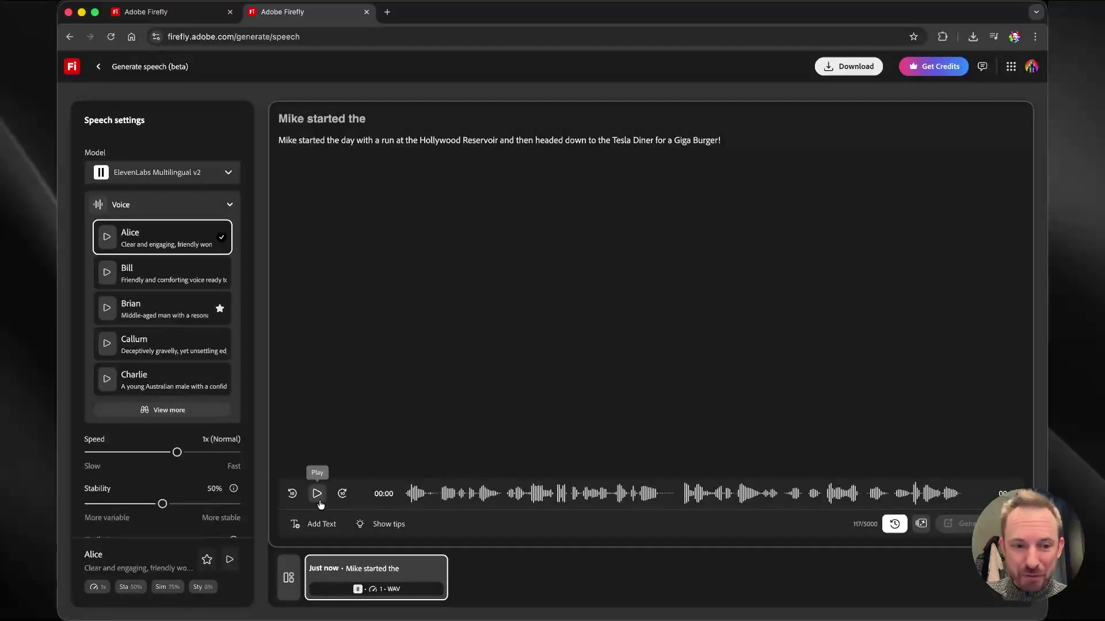
pyautogui.click(320, 504)
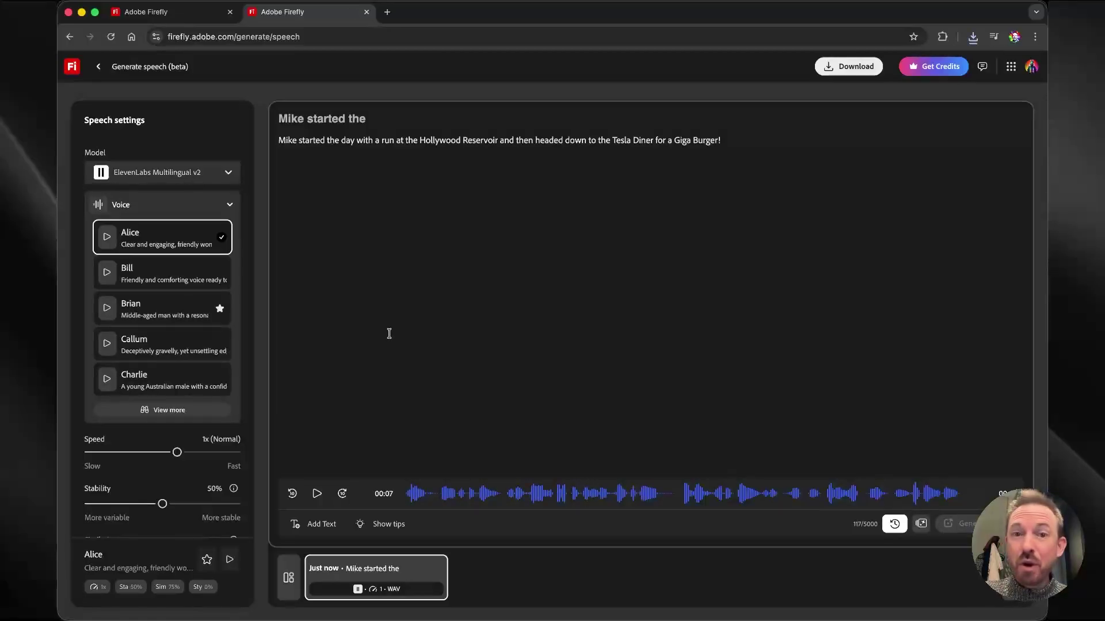
pyautogui.click(196, 306)
pyautogui.click(966, 528)
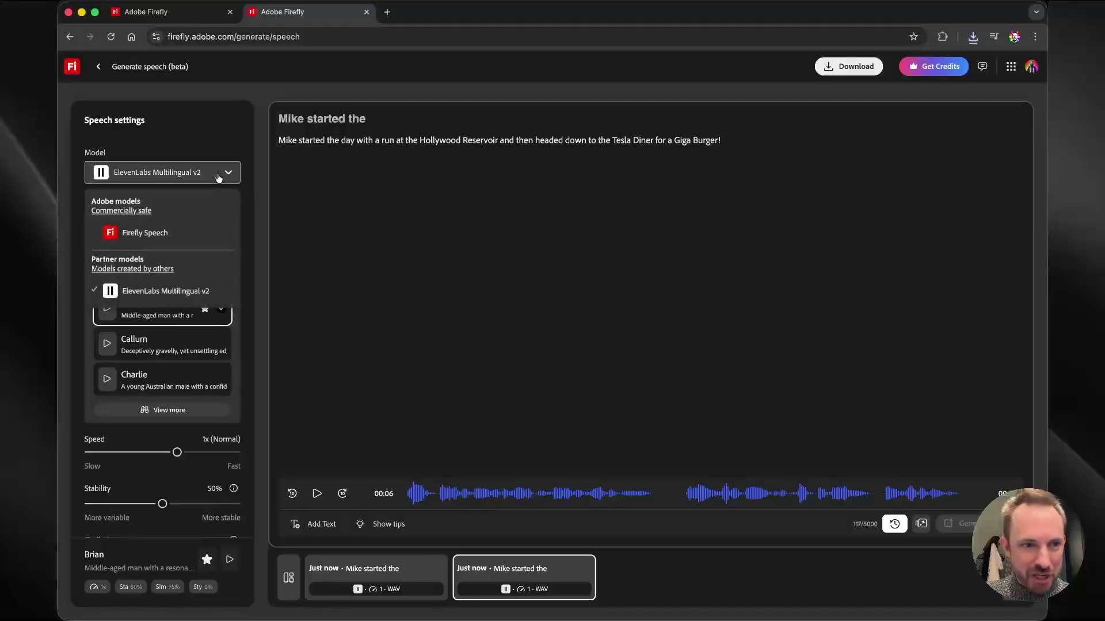
# Step: In Firefly Speech, tag the opening as excited and the Tesla Diner ending as angry, then play it
pyautogui.click(158, 236)
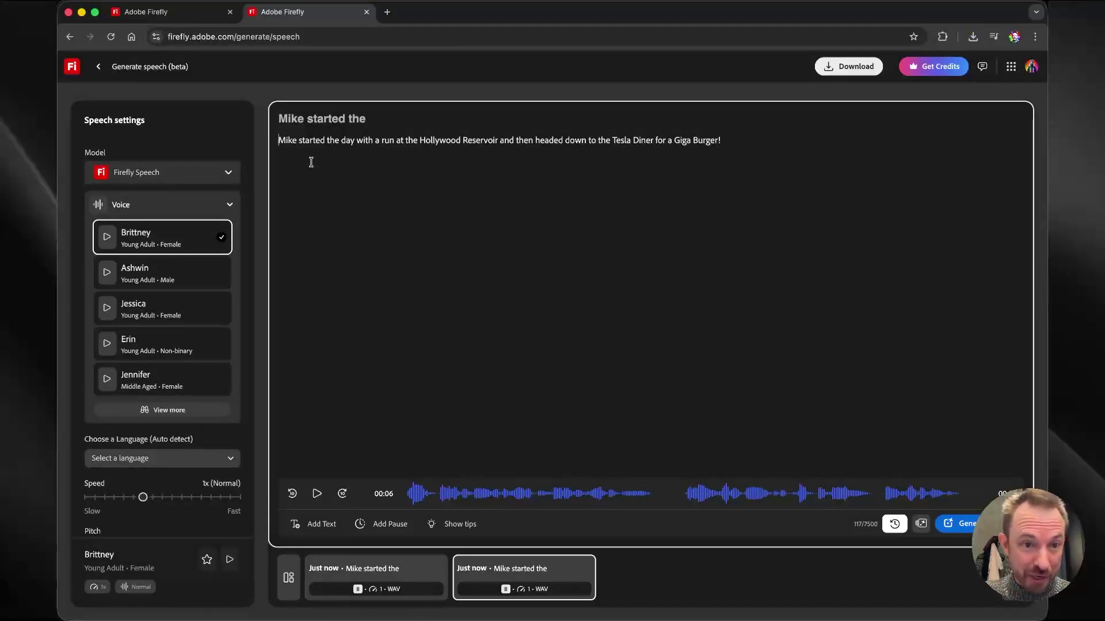
pyautogui.moveTo(278, 142); pyautogui.dragTo(496, 146)
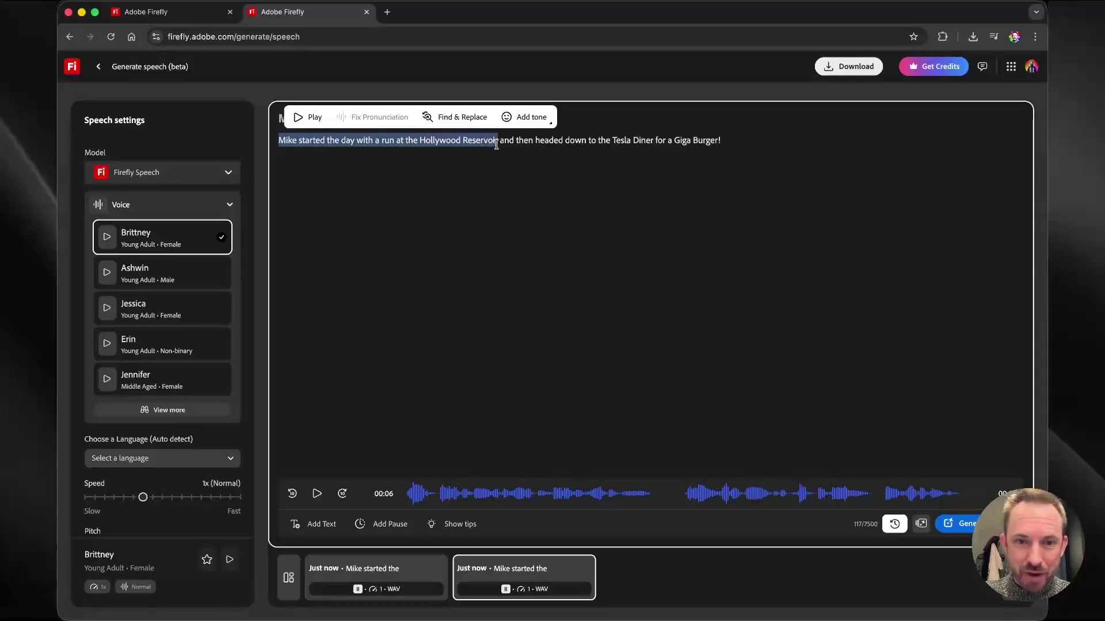
pyautogui.click(526, 125)
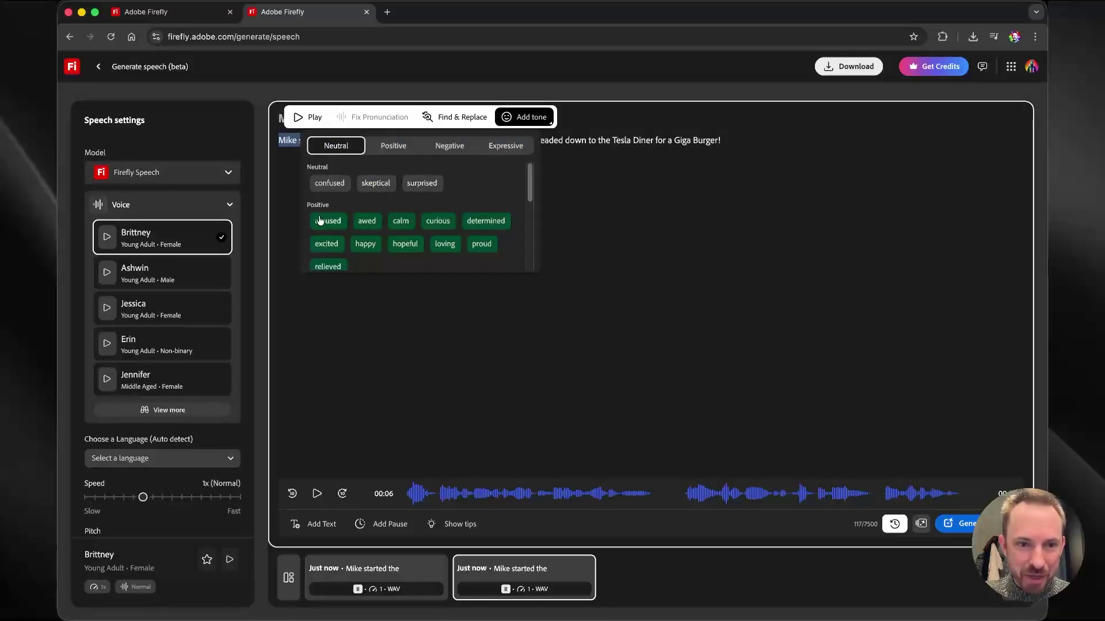
pyautogui.click(328, 247)
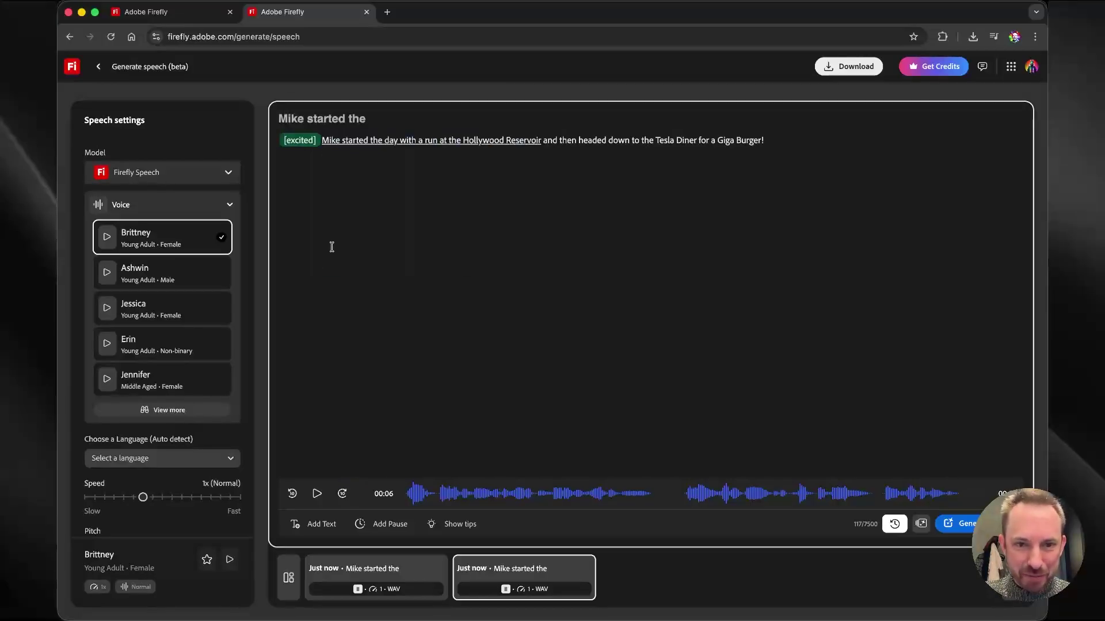
pyautogui.moveTo(631, 140); pyautogui.dragTo(761, 139)
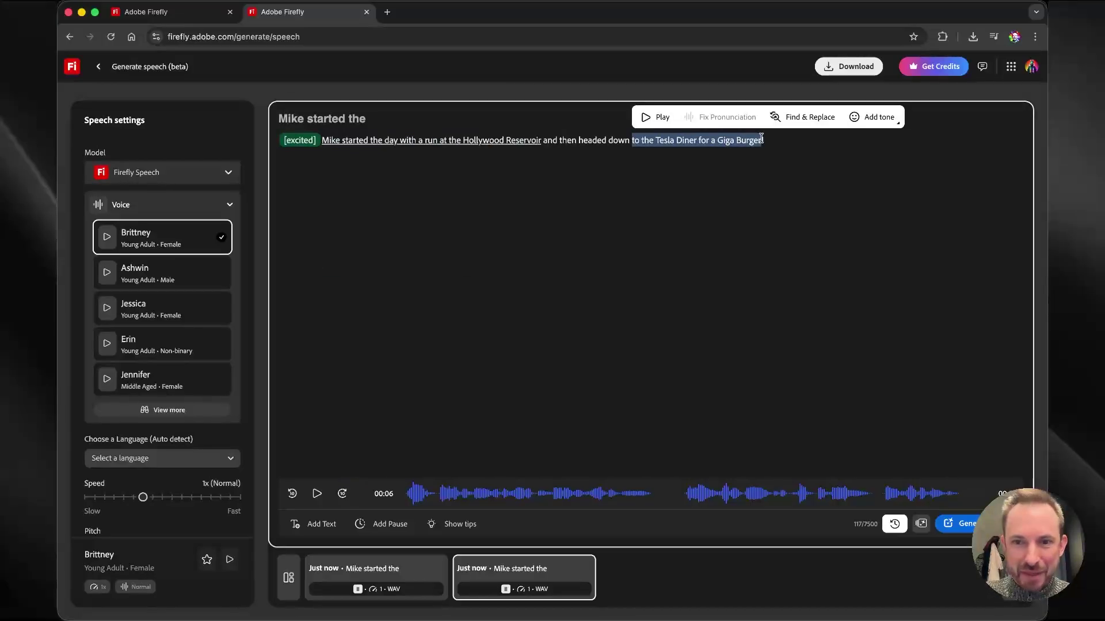
pyautogui.click(870, 122)
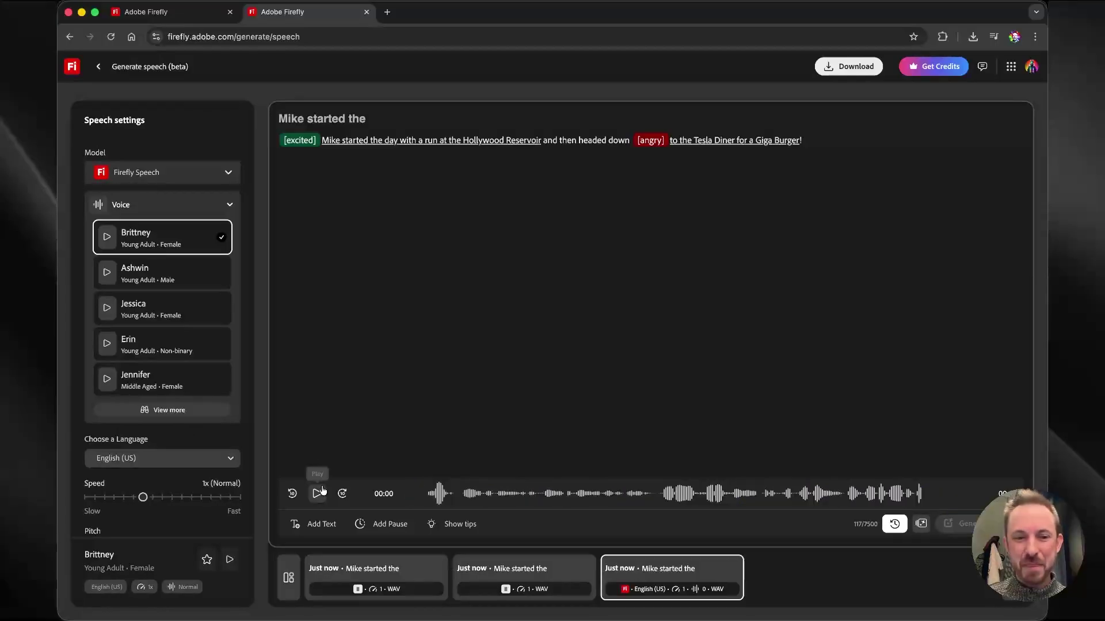
pyautogui.click(317, 493)
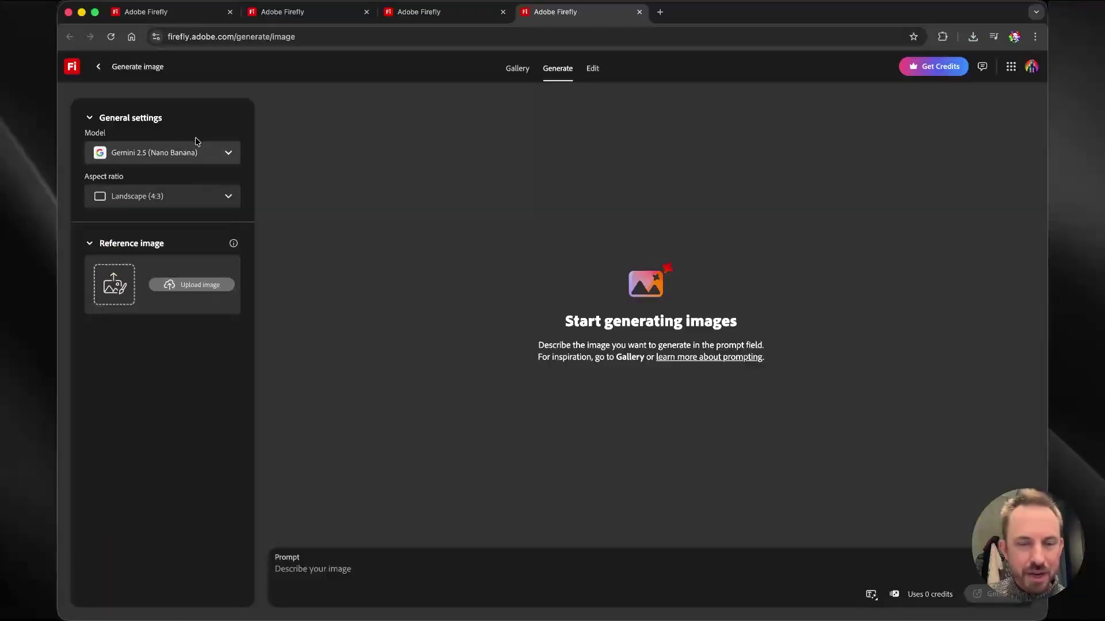
# Step: Keep Gemini 2.5 as the model and upload the car selfie screenshot as the reference image
pyautogui.click(198, 154)
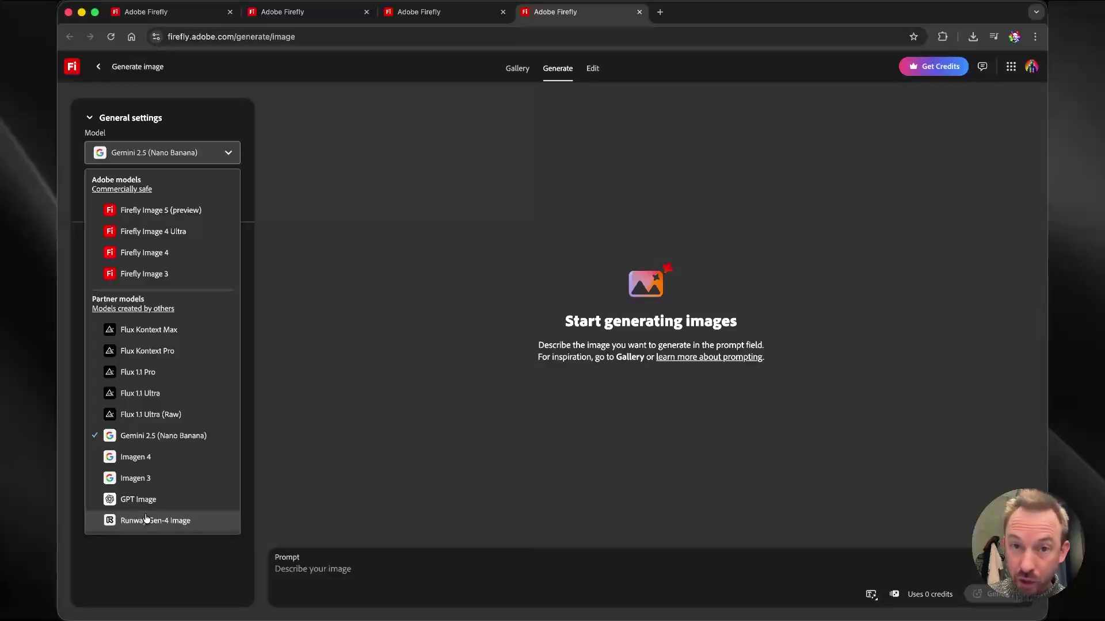
pyautogui.click(303, 223)
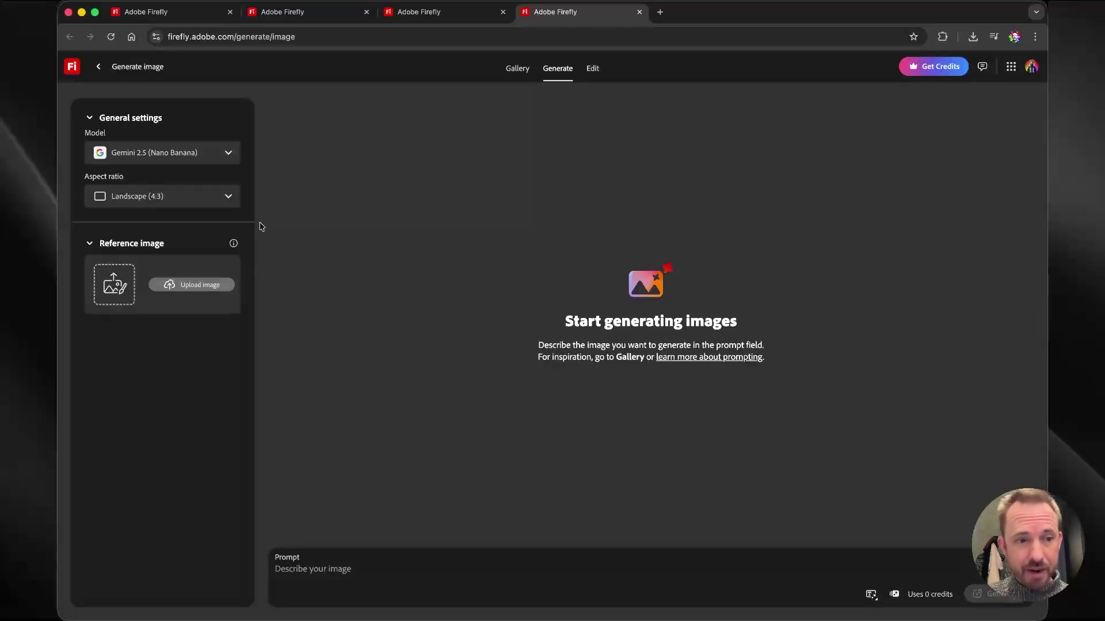
pyautogui.click(184, 285)
pyautogui.click(232, 240)
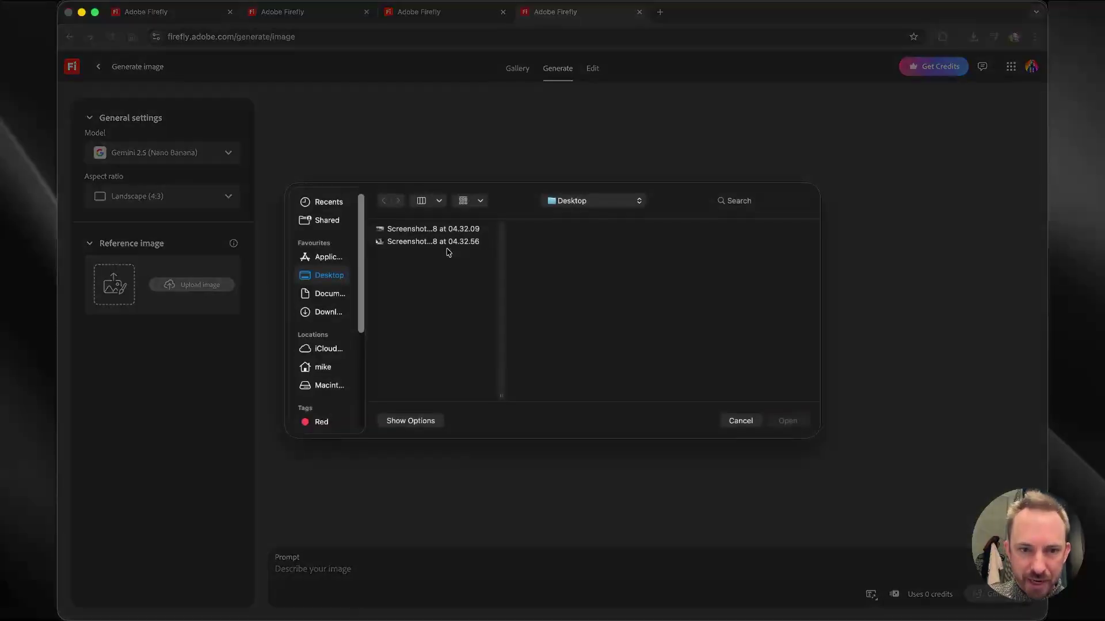
pyautogui.click(447, 252)
pyautogui.press('space')
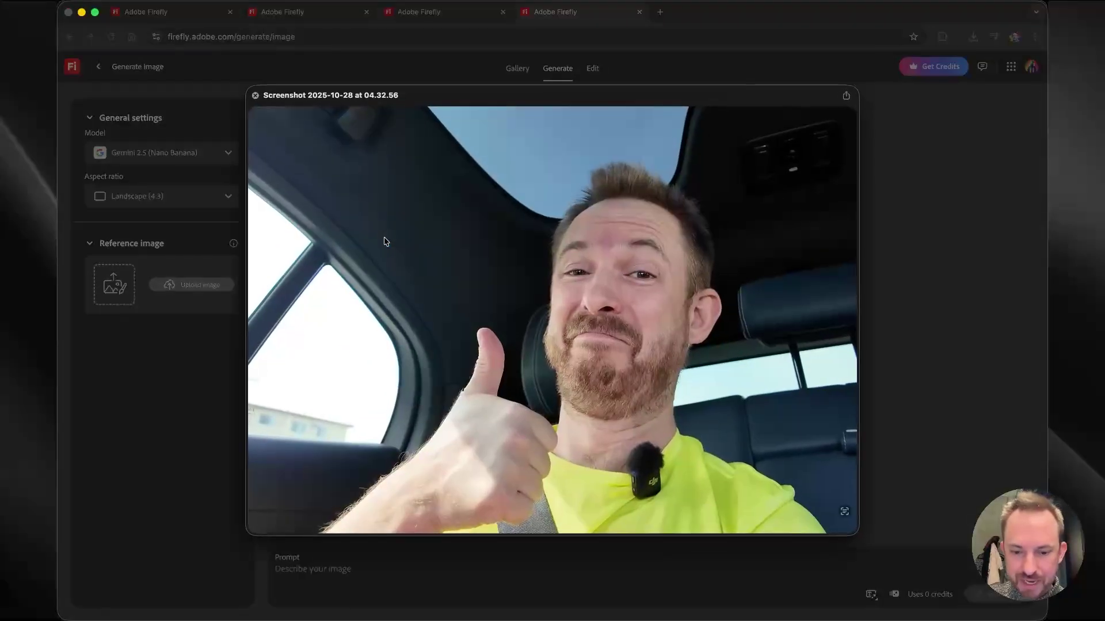
pyautogui.press('space')
pyautogui.click(787, 420)
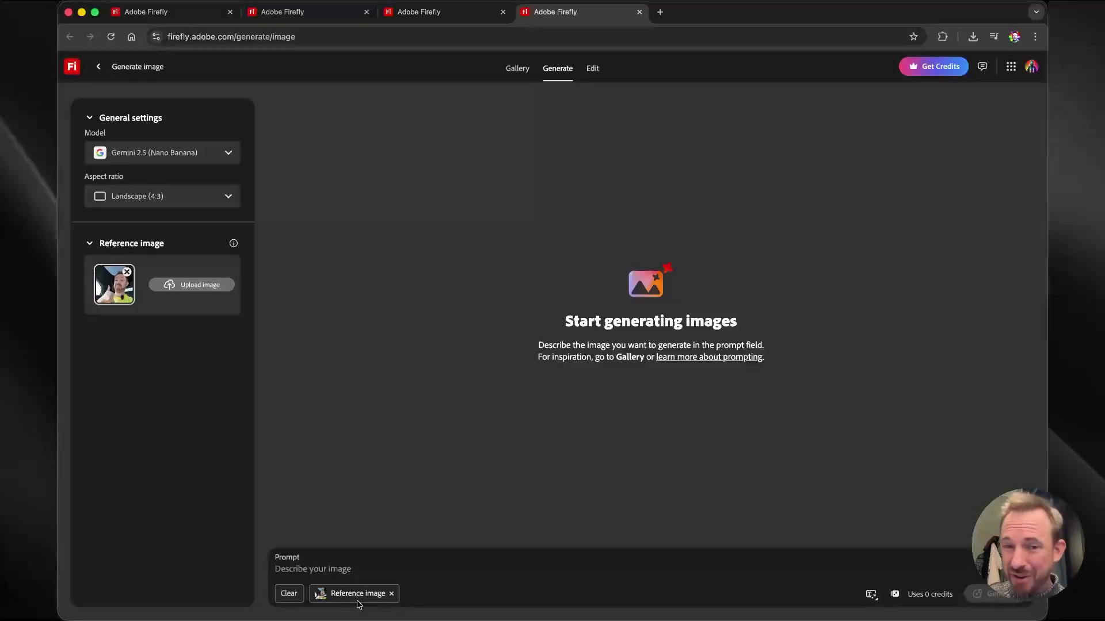
# Step: Generate an image from the prompt 'This person running at Hollywood Reservoir at sunrise'
pyautogui.click(364, 570)
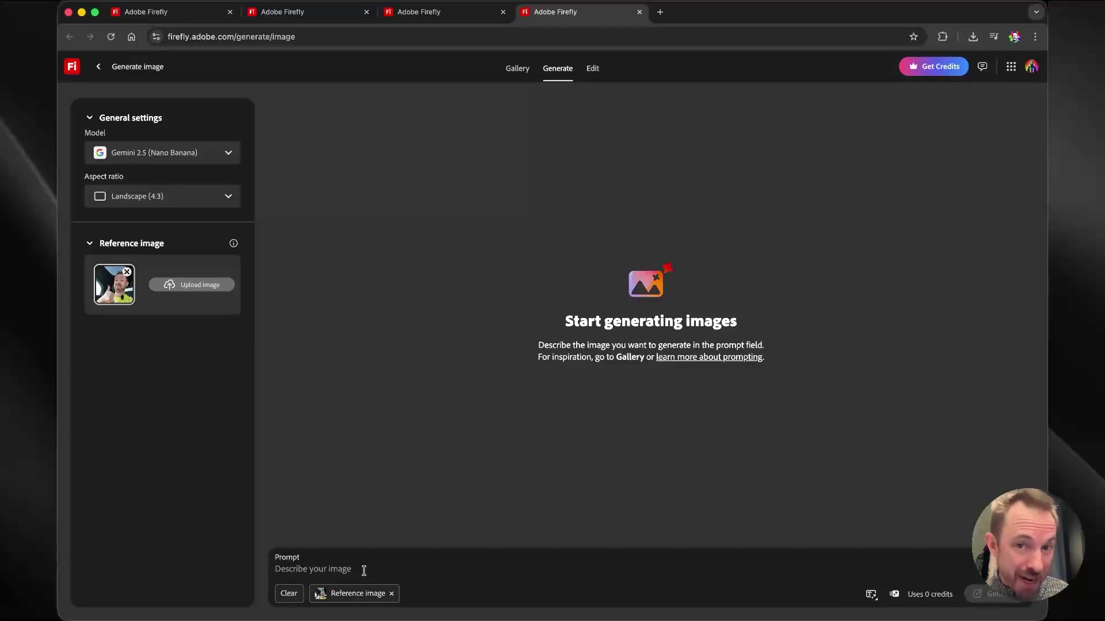
pyautogui.write('This person running at Hollywood Reservoir at sunrise')
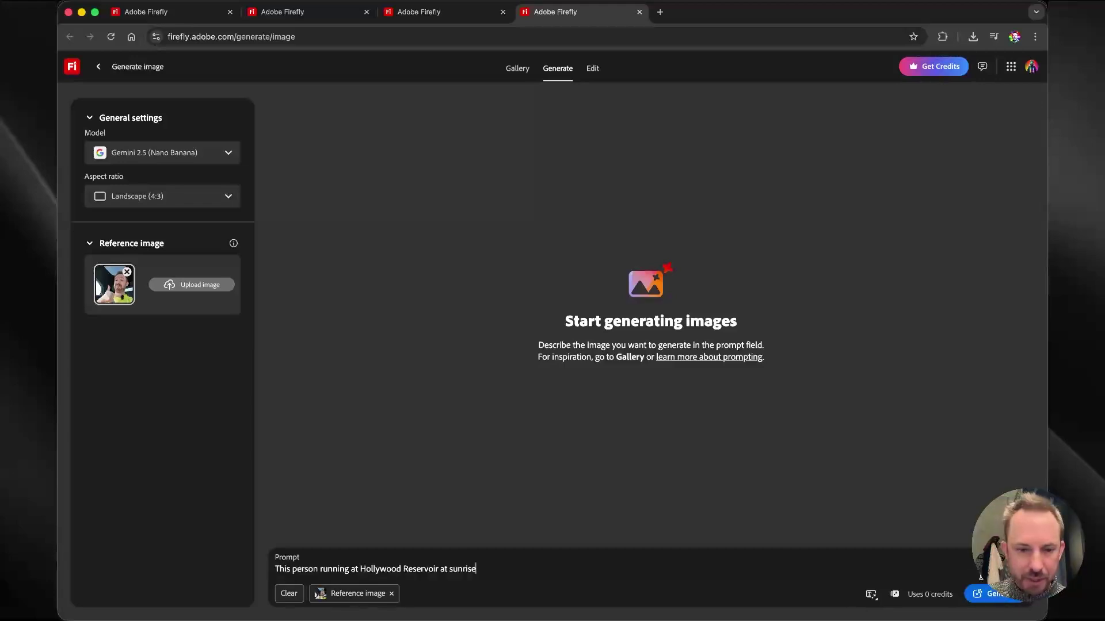
pyautogui.click(986, 595)
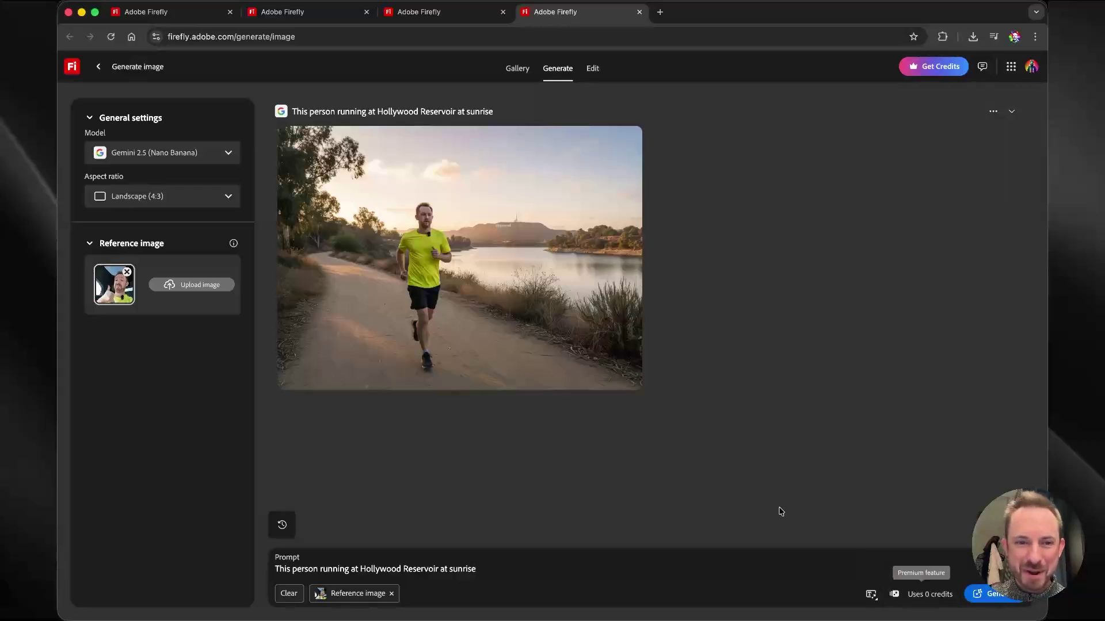
pyautogui.moveTo(470, 282)
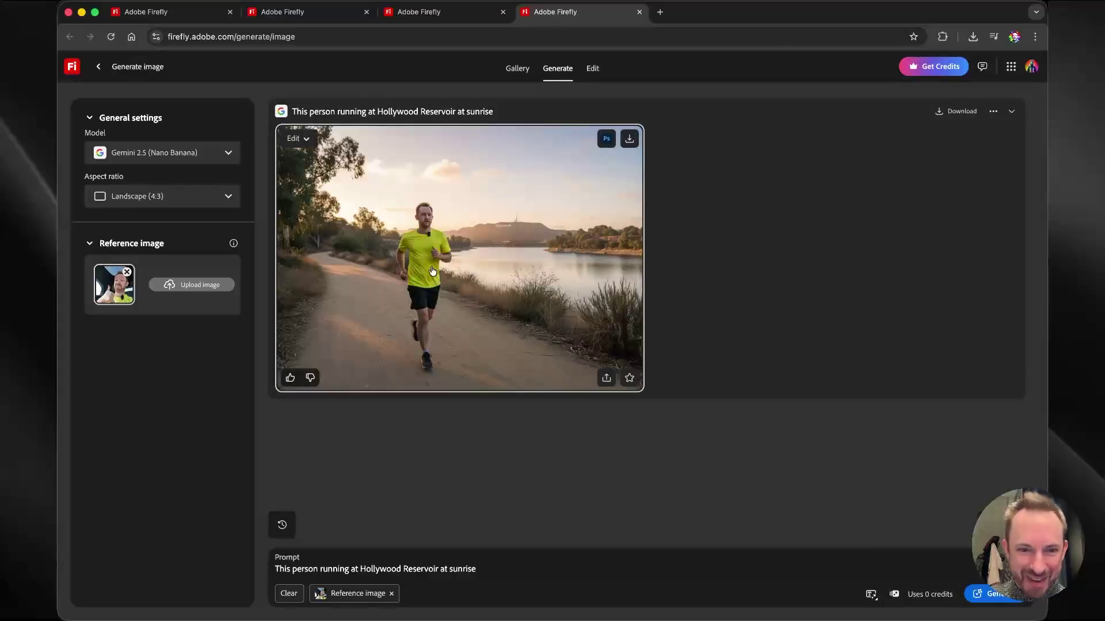
# Step: Edit the runner image with 'Make the sunrise more epic and colorful' using Flux Kontext Max
pyautogui.click(509, 238)
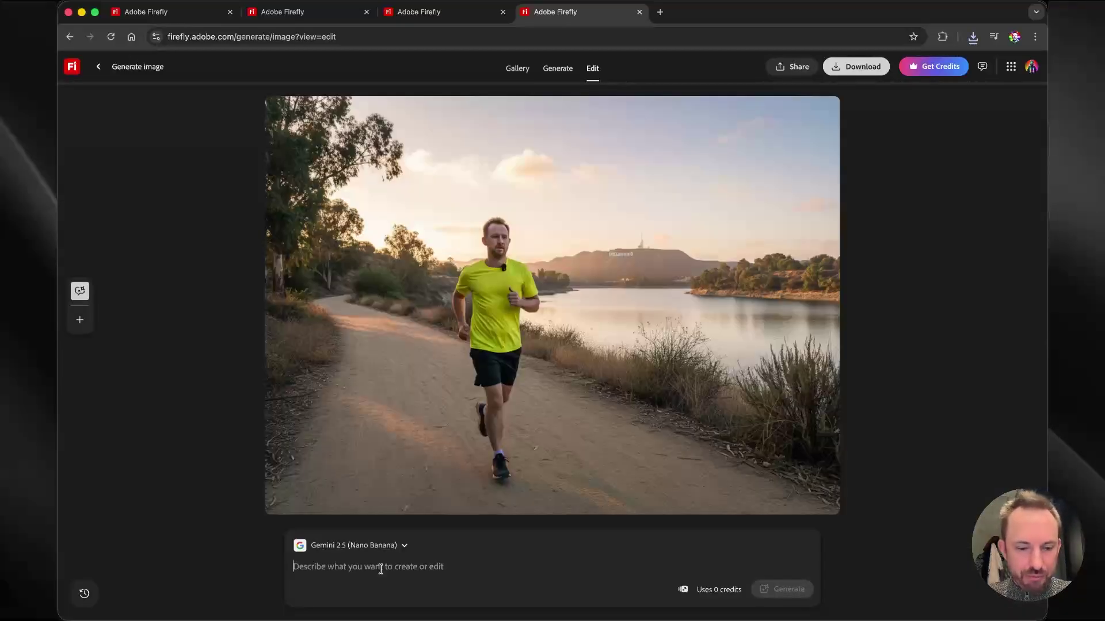
pyautogui.write('Make the sunrise more epic and colorful')
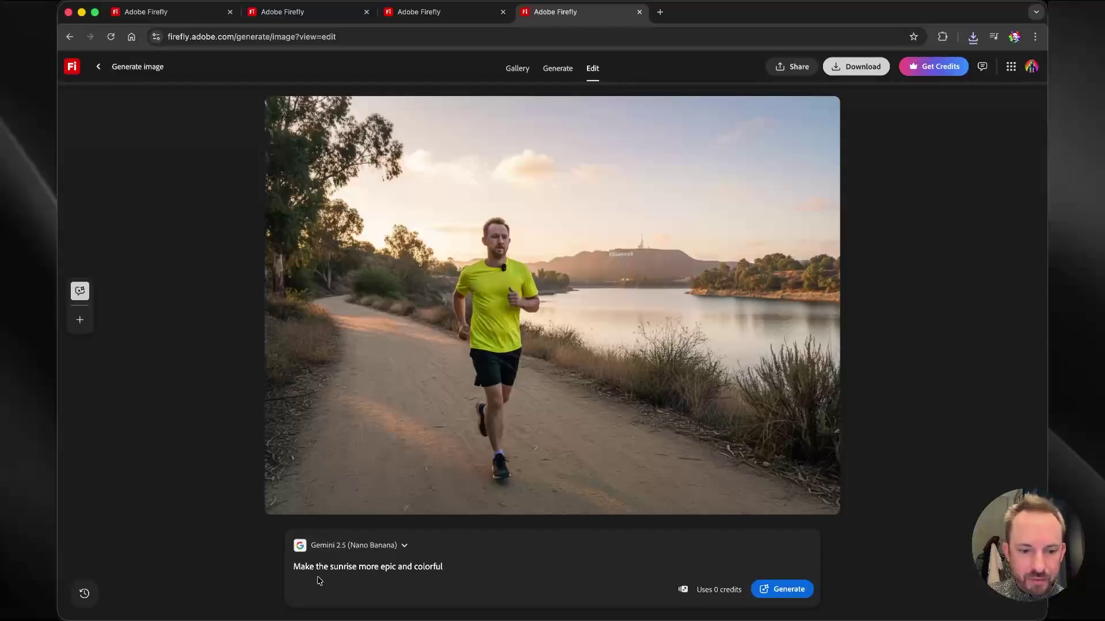
pyautogui.click(392, 557)
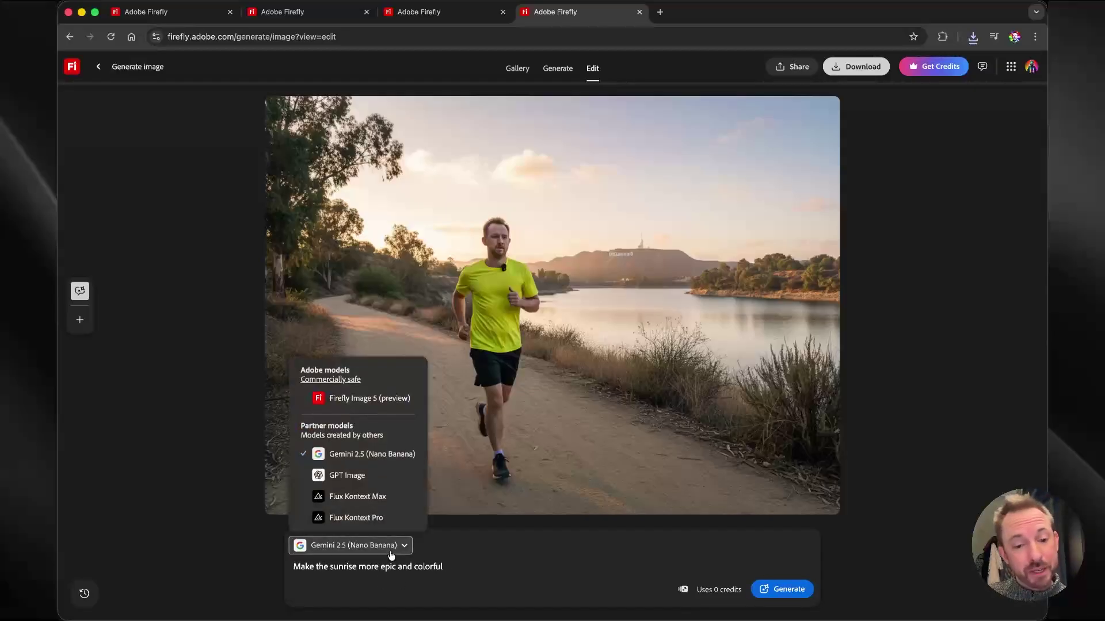
pyautogui.click(359, 505)
pyautogui.click(771, 589)
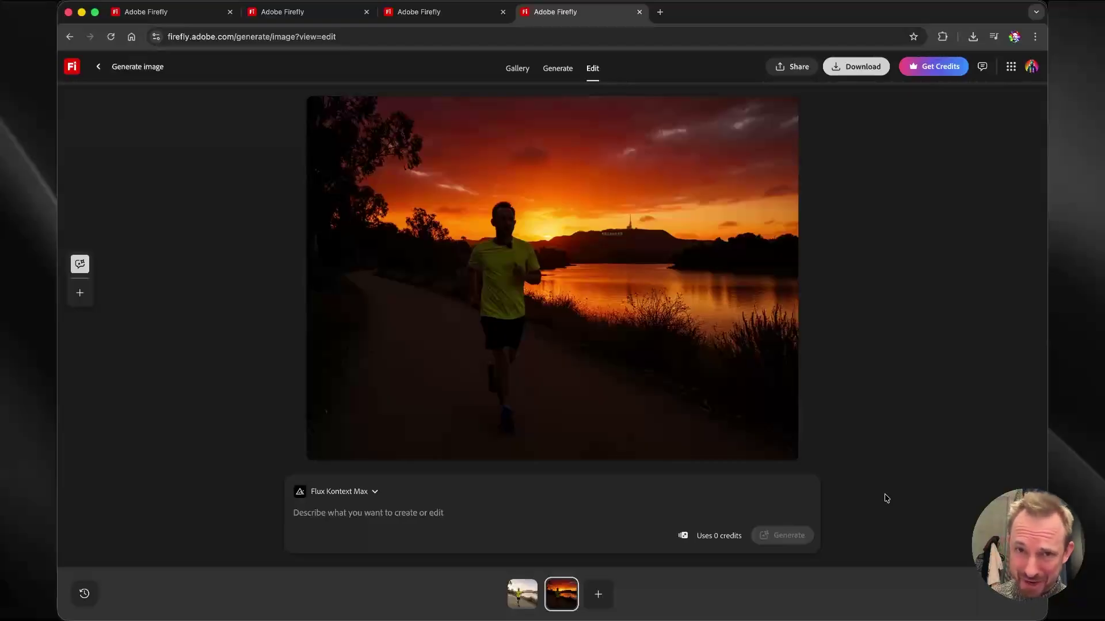
# Step: Switch the edit model to GPT Image and generate 'Make a studio ghibli image of this'
pyautogui.click(375, 498)
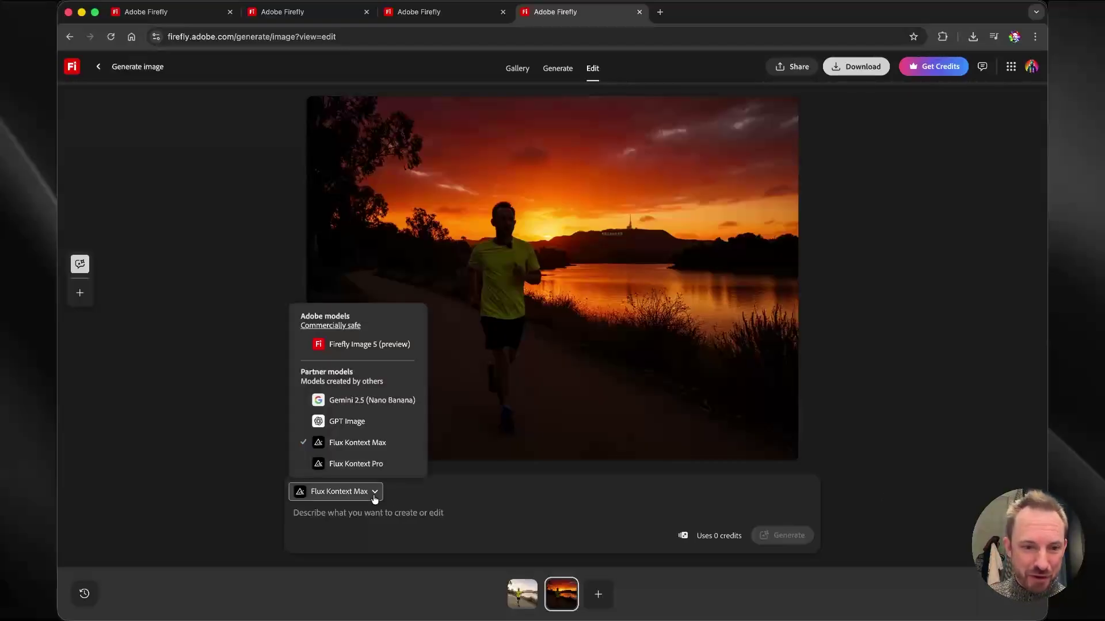
pyautogui.click(358, 422)
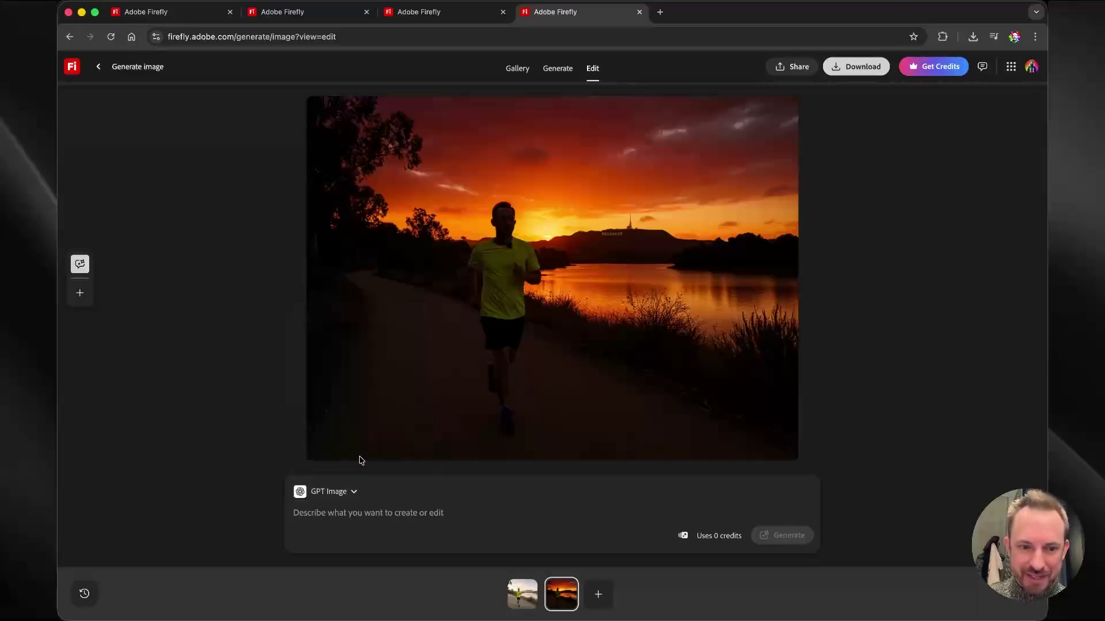
pyautogui.click(359, 515)
pyautogui.write('Make a studio ghibli image of this')
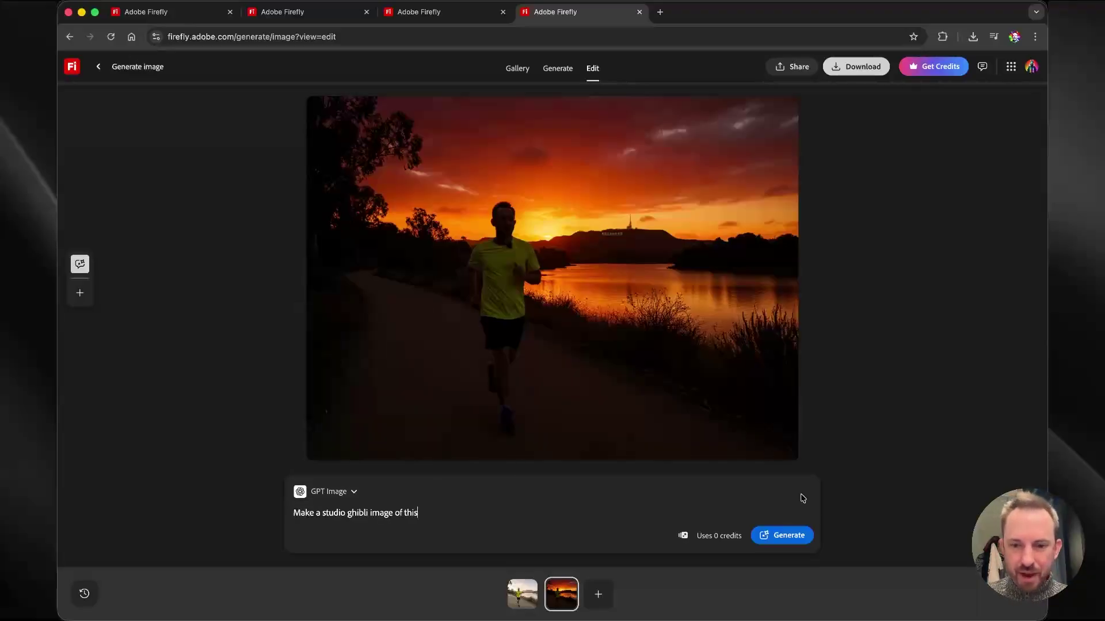
pyautogui.click(805, 538)
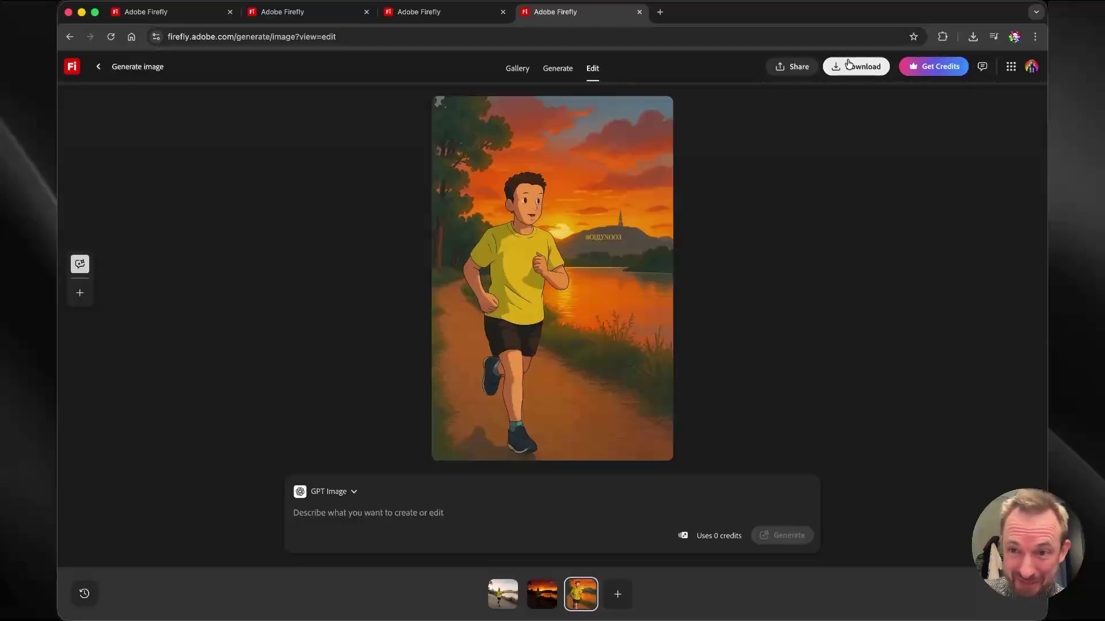
# Step: Browse back through the sunset and original daylight runner versions
pyautogui.press('Left')
pyautogui.click(849, 68)
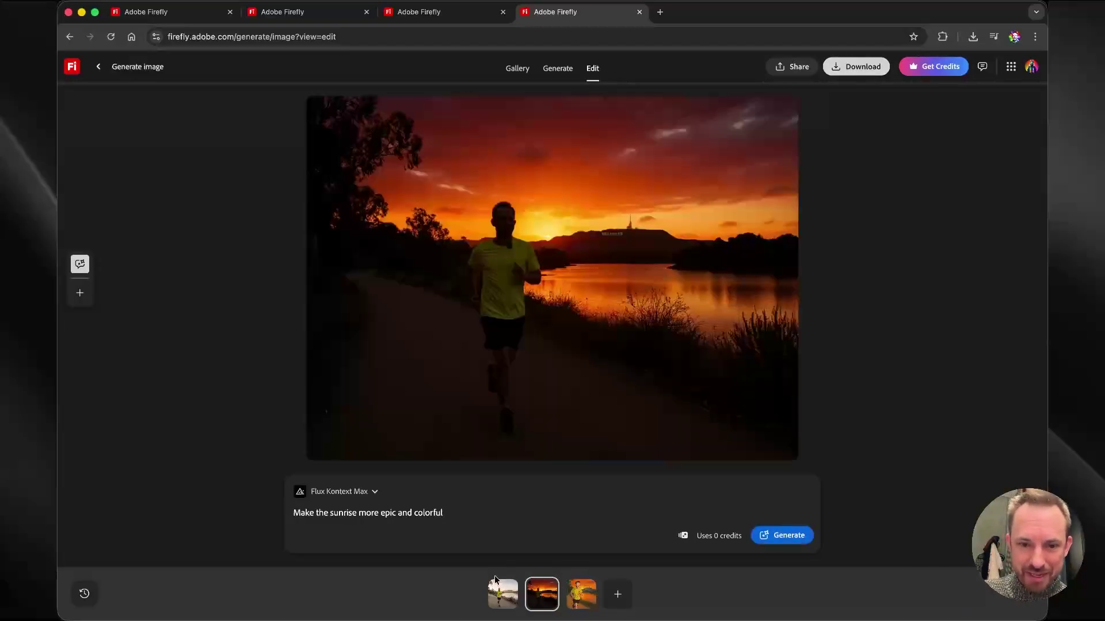
pyautogui.press('Left')
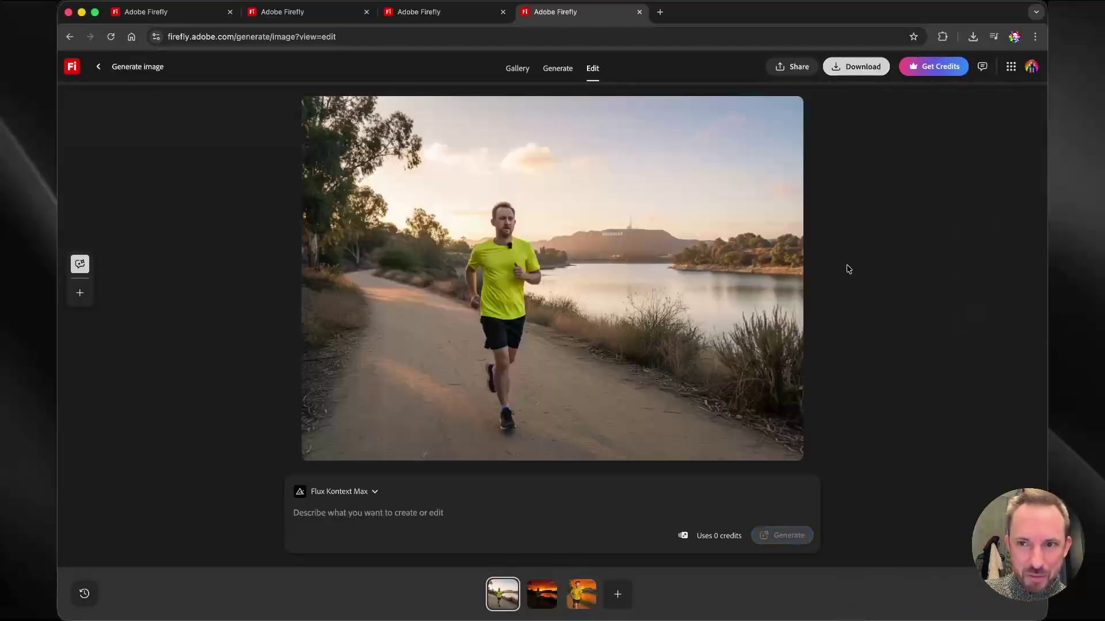
# Step: Join the Edit video (beta) waitlist from the Firefly home page with the user's full name
pyautogui.hotkey('ctrl', 'shift', 'Tab')
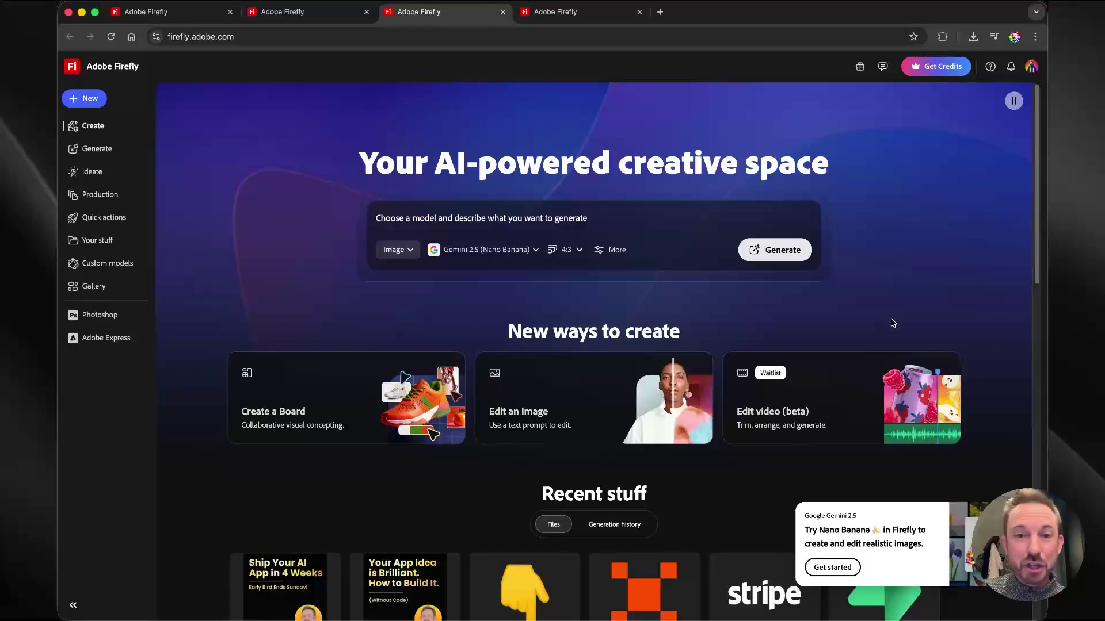
pyautogui.click(839, 395)
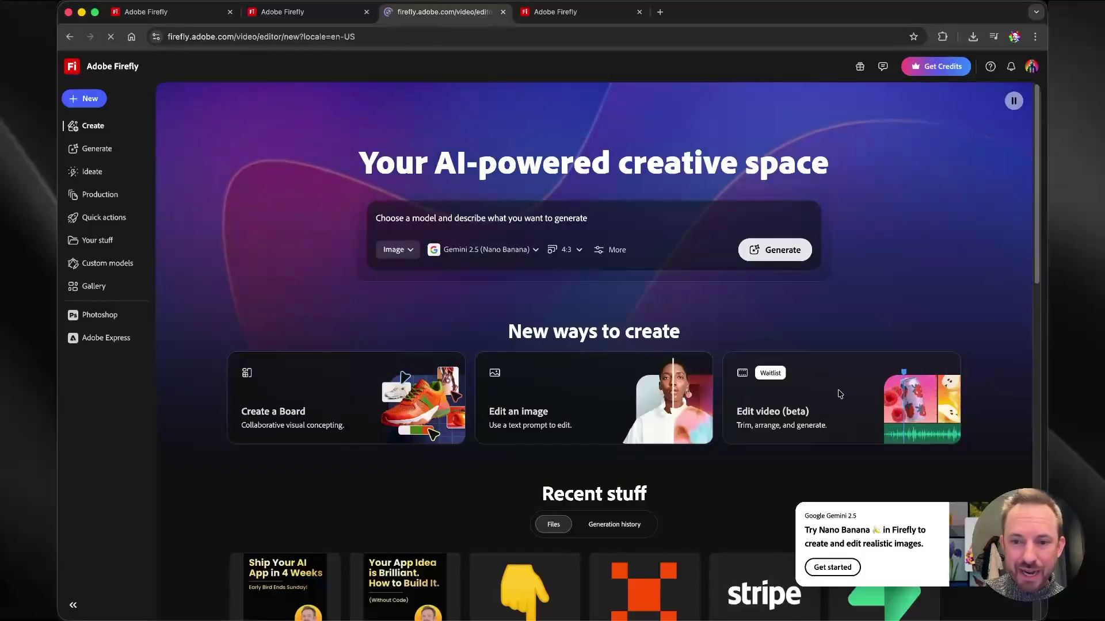
pyautogui.write('Mike R')
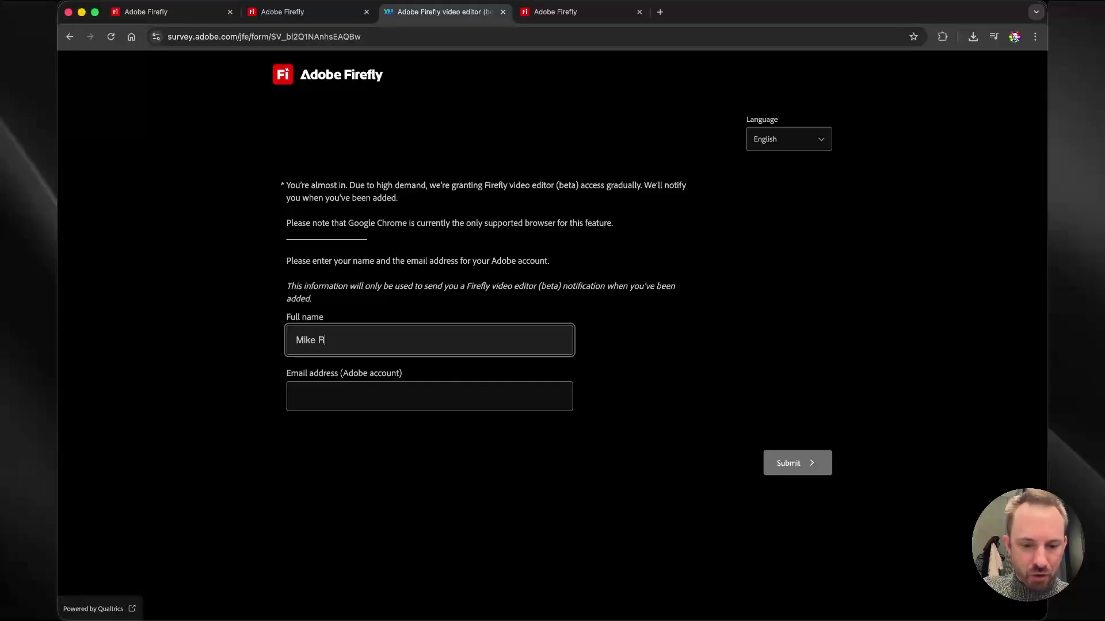
pyautogui.write('ussell')
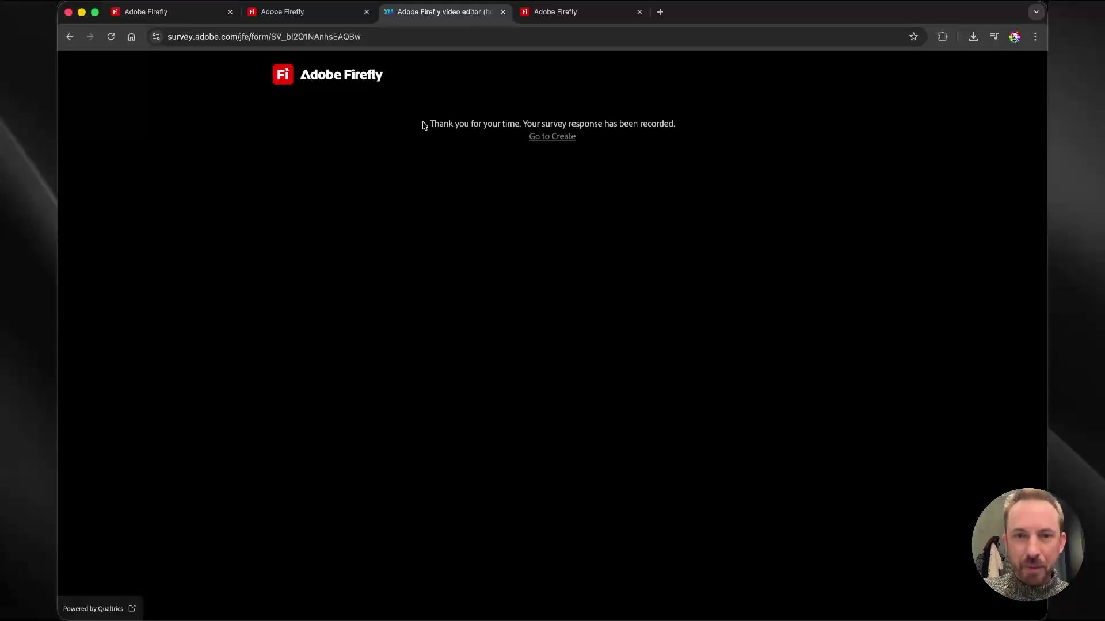
pyautogui.moveTo(427, 124); pyautogui.dragTo(690, 125)
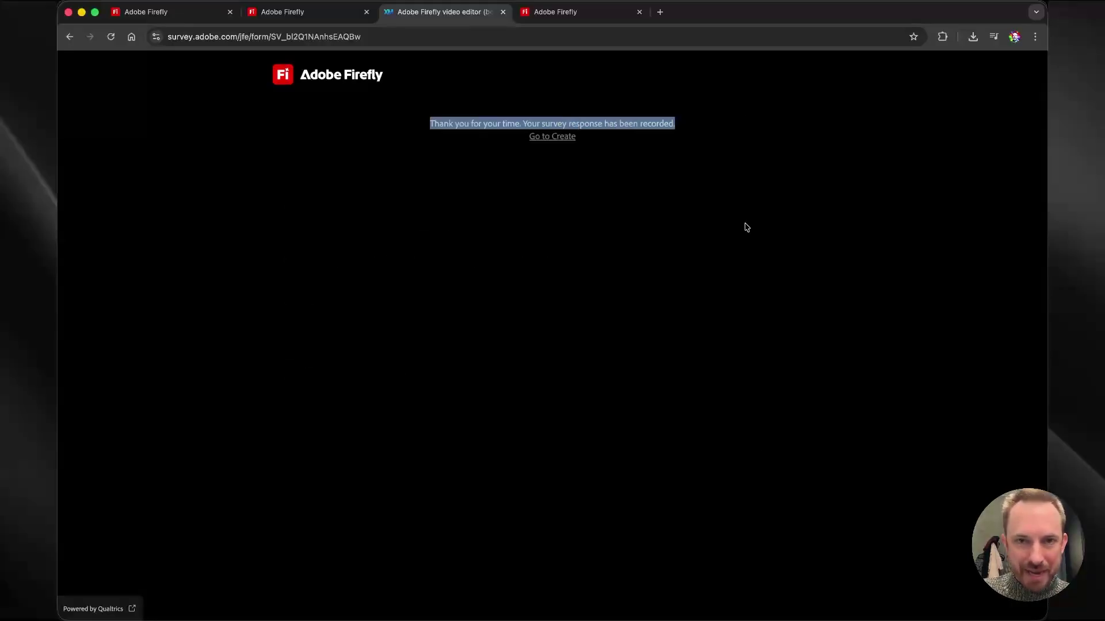